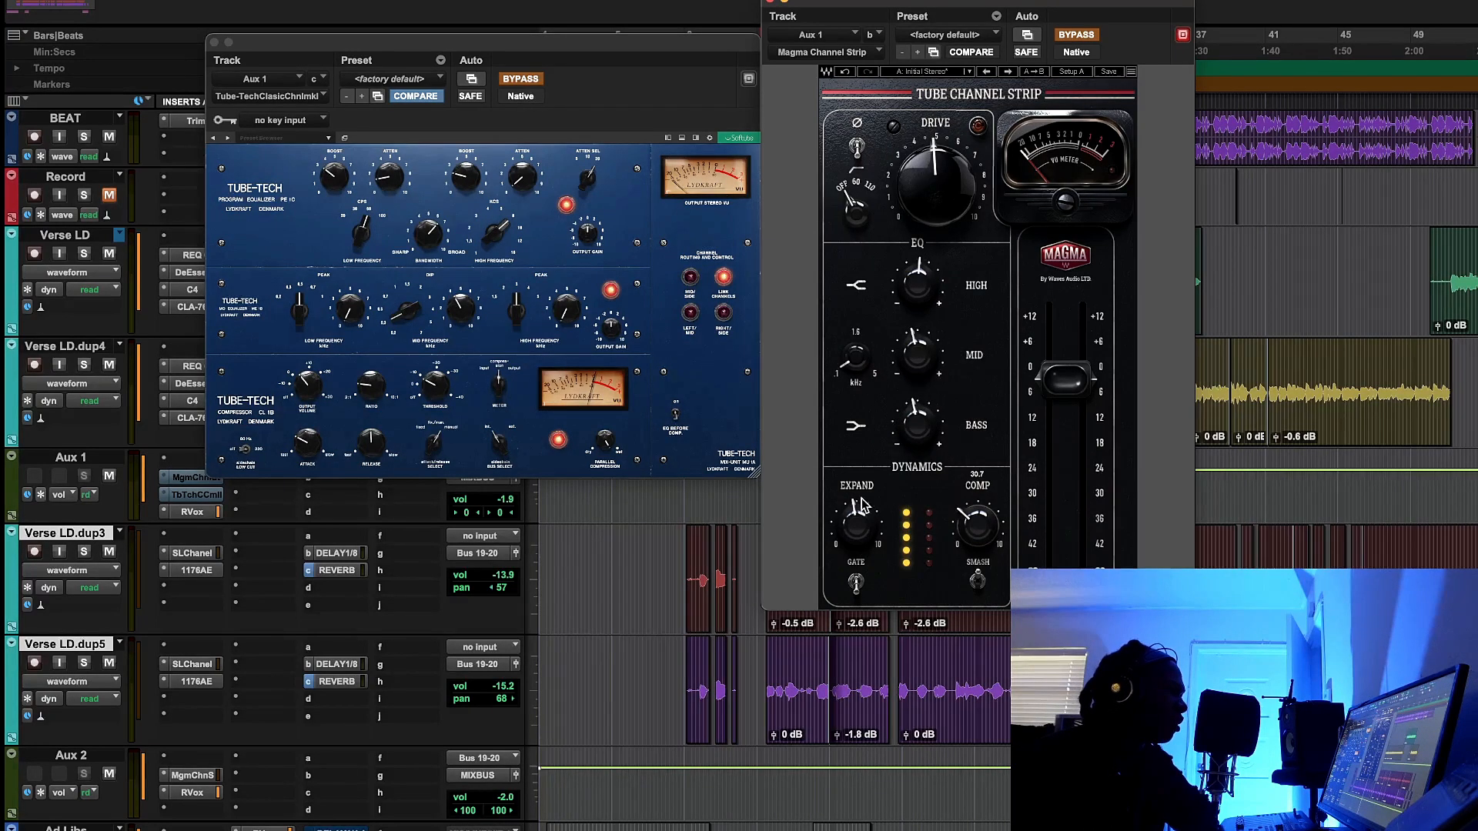
Close the Magma Channel Strip and Tube-Tech plug-in windows of Aux 1
drag(771, 0, 771, 1)
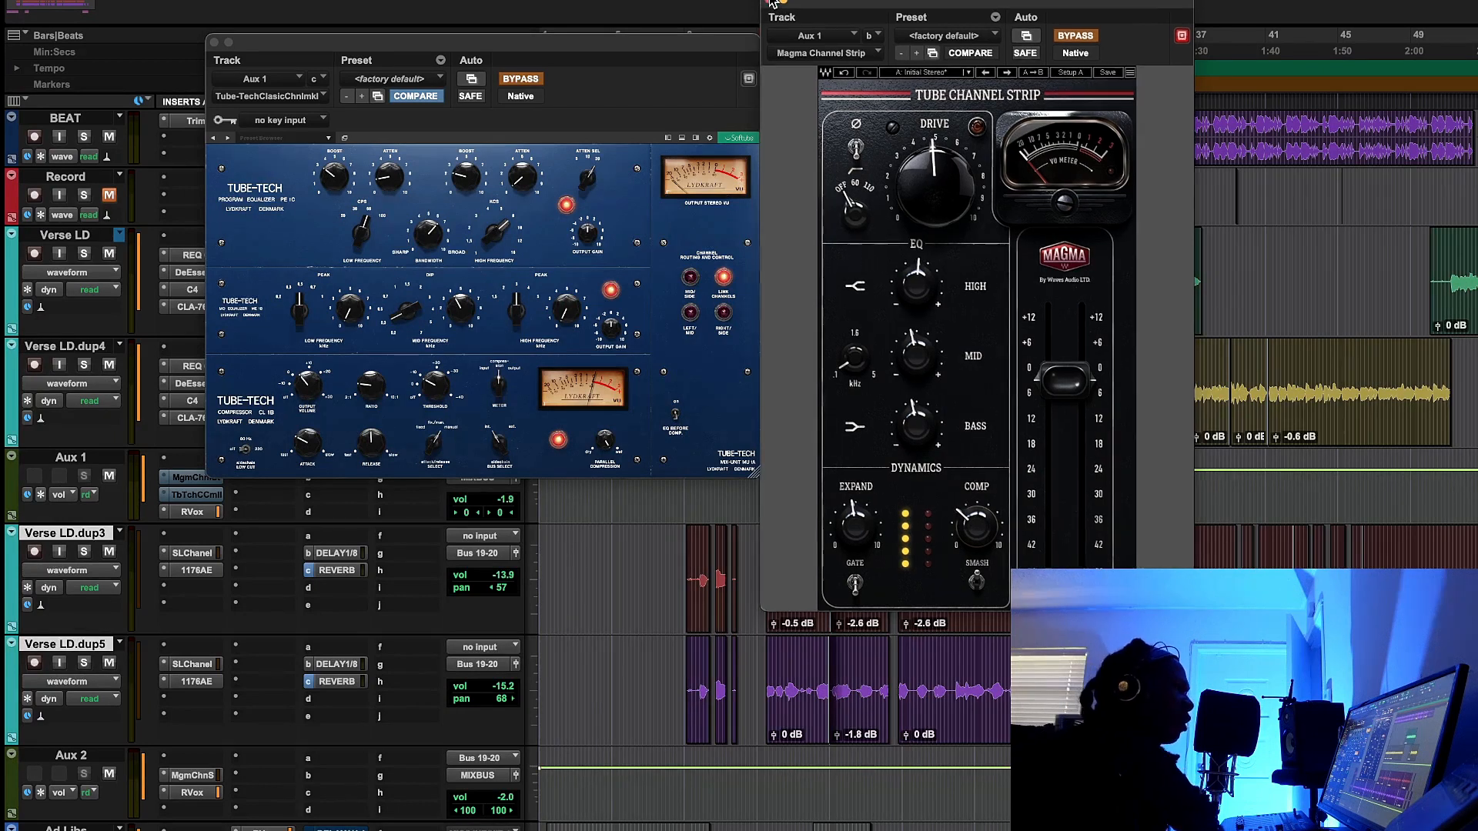
click(769, 3)
drag(699, 48, 1030, 86)
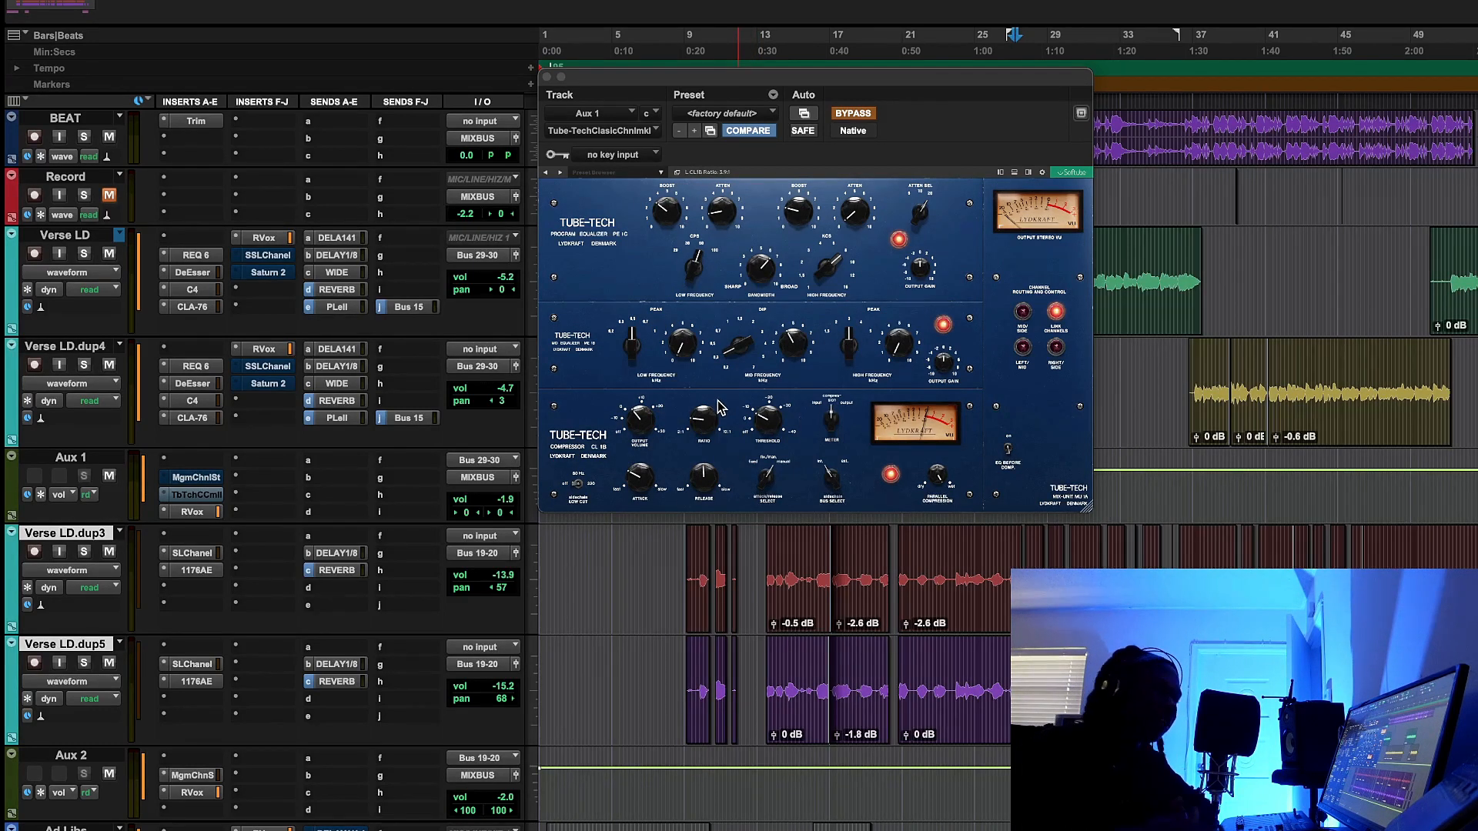
click(547, 76)
Play the song from just before bar 9 and compare Aux 1 with its Magma Channel Strip active and bypassed
click(690, 50)
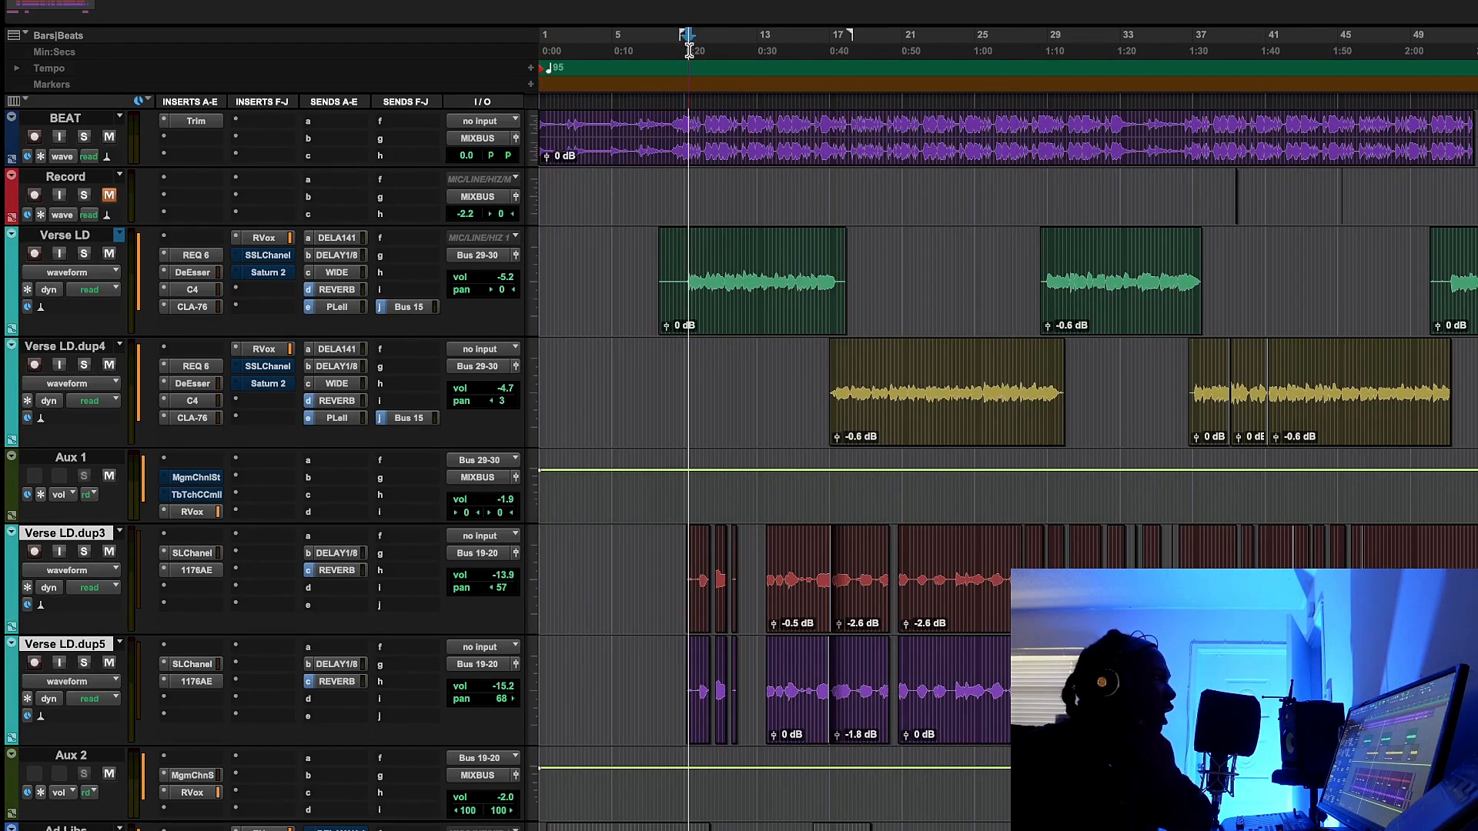
click(681, 51)
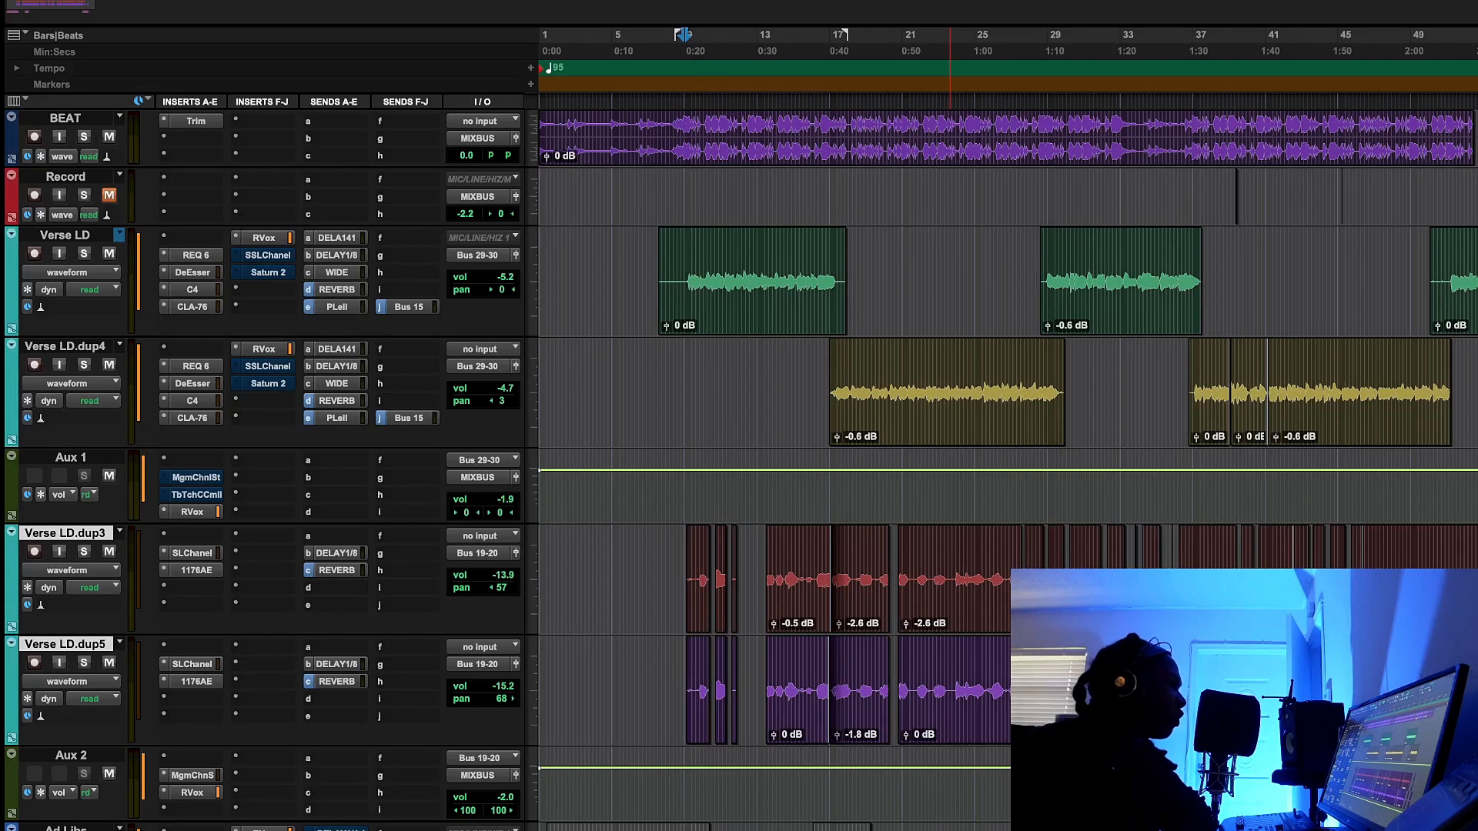
key(space)
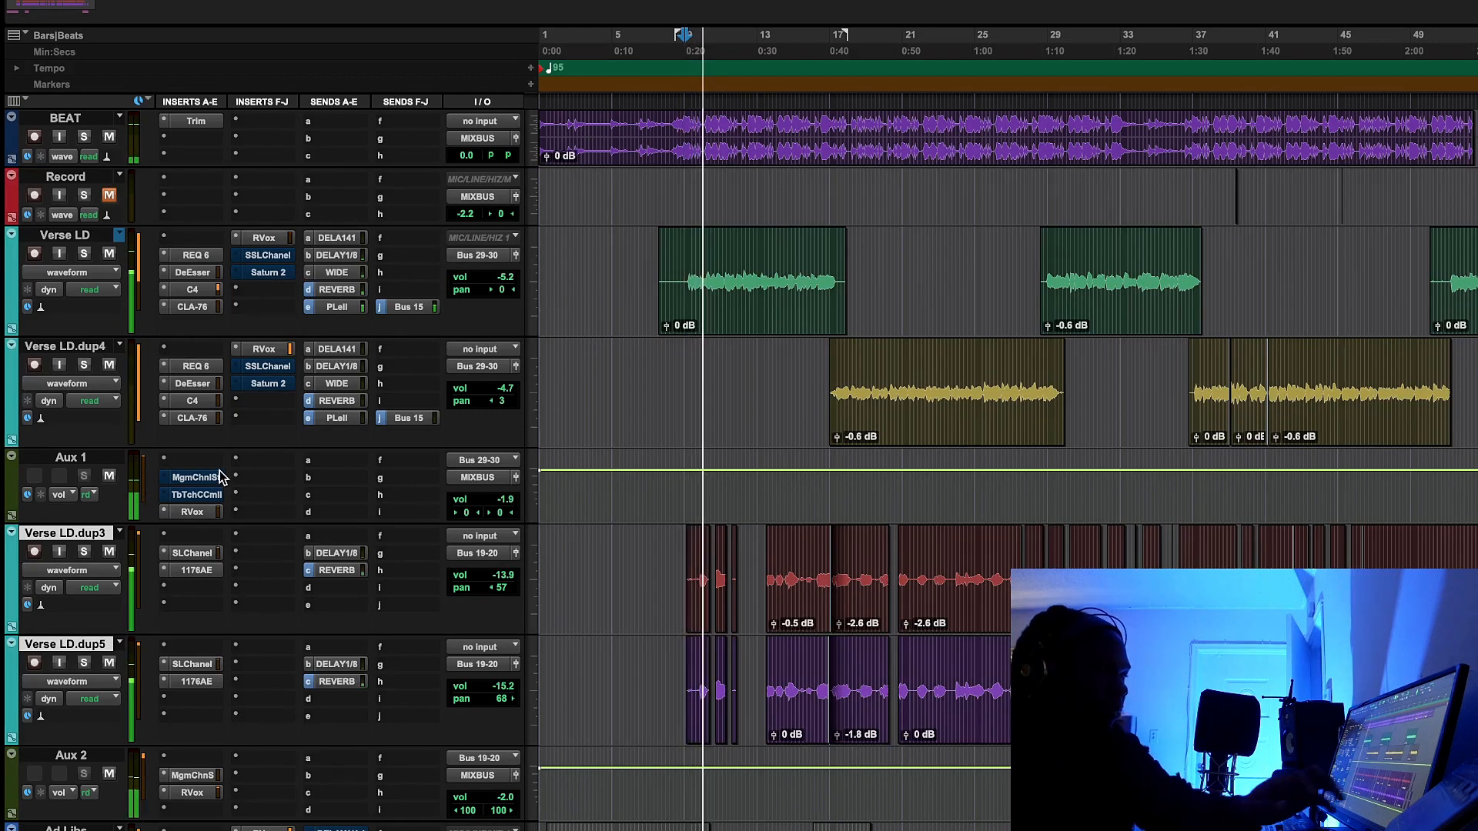
click(194, 477)
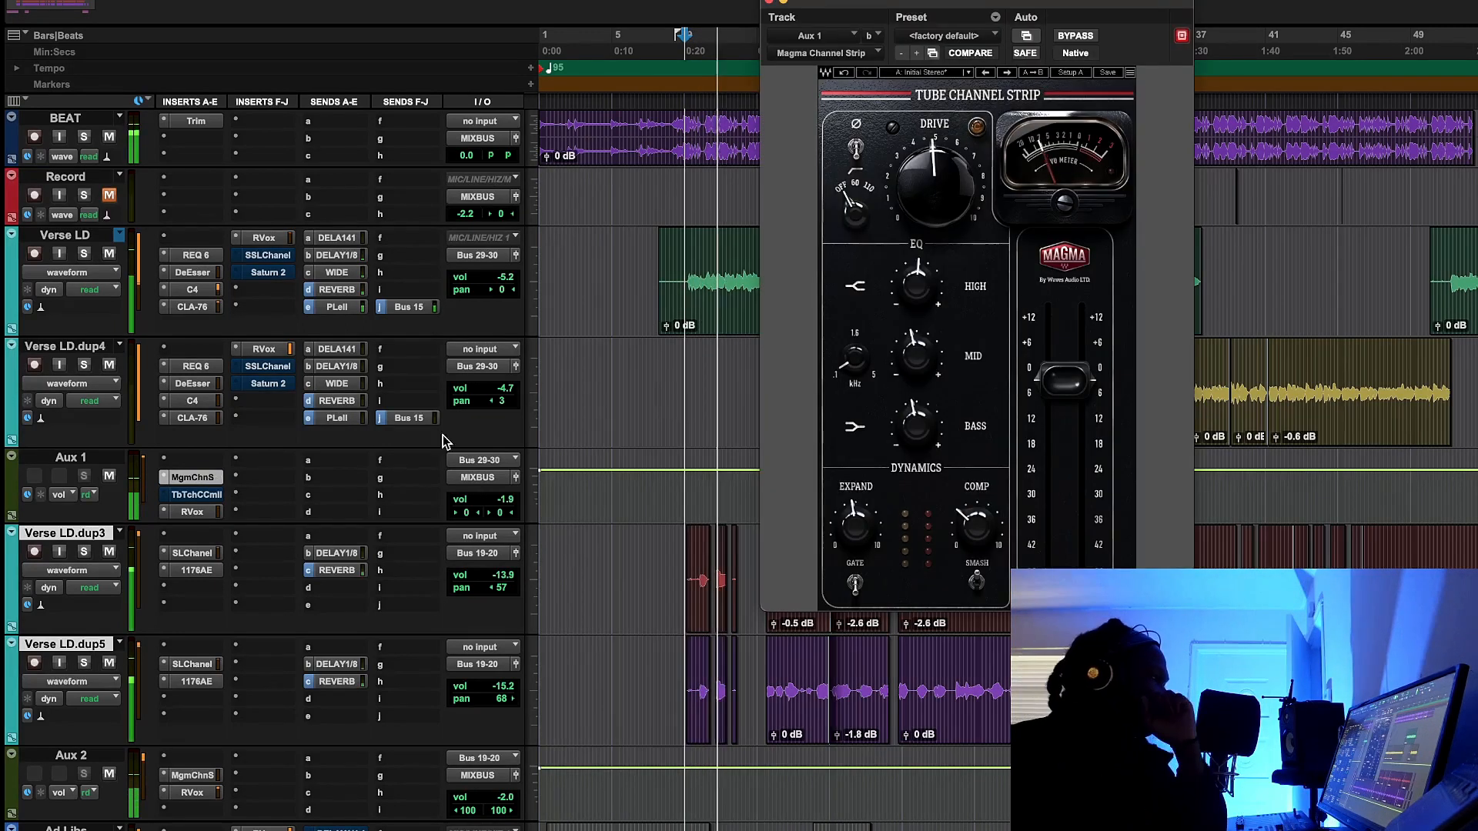
click(1083, 38)
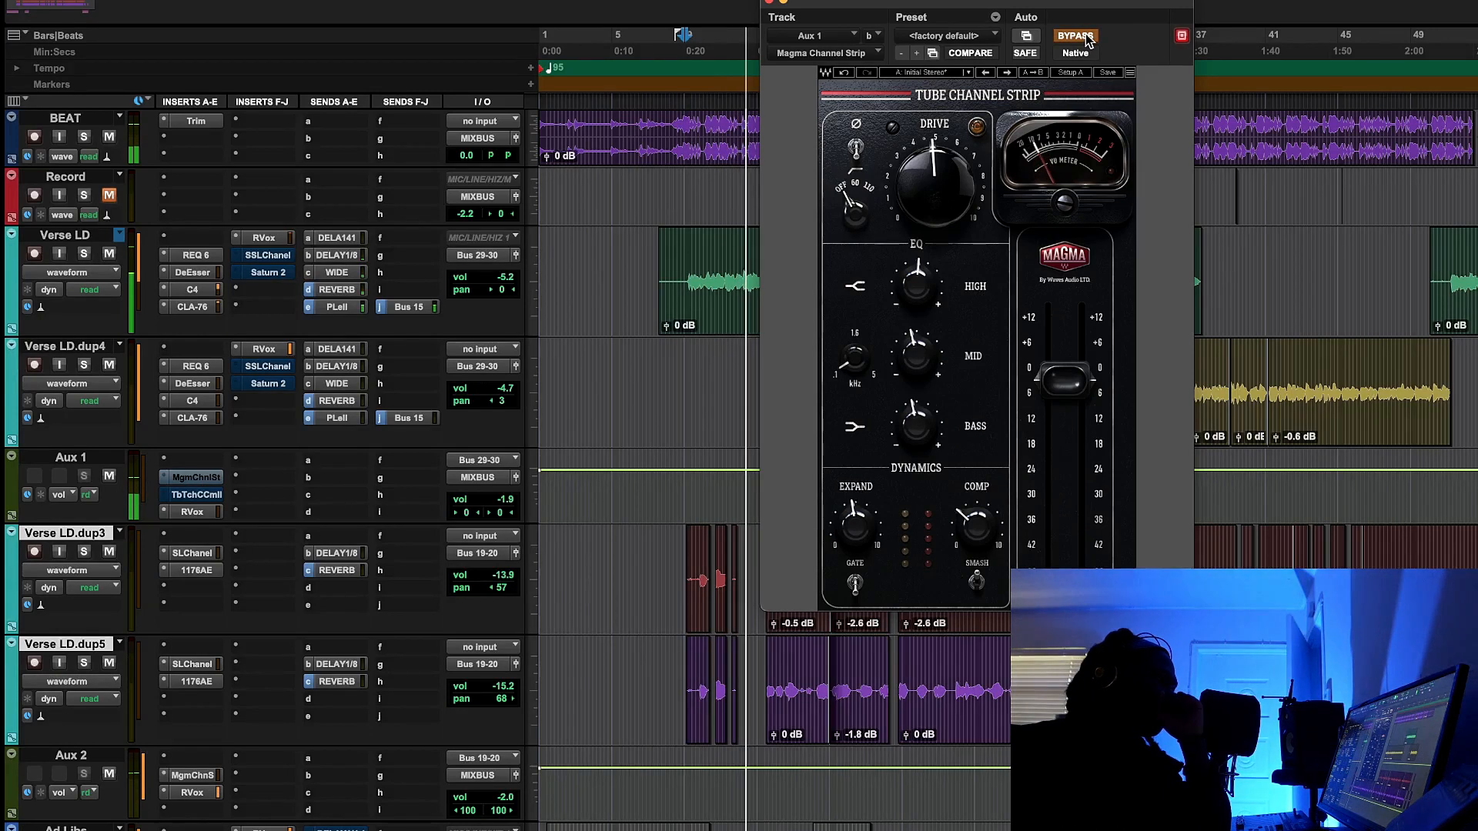
click(1085, 37)
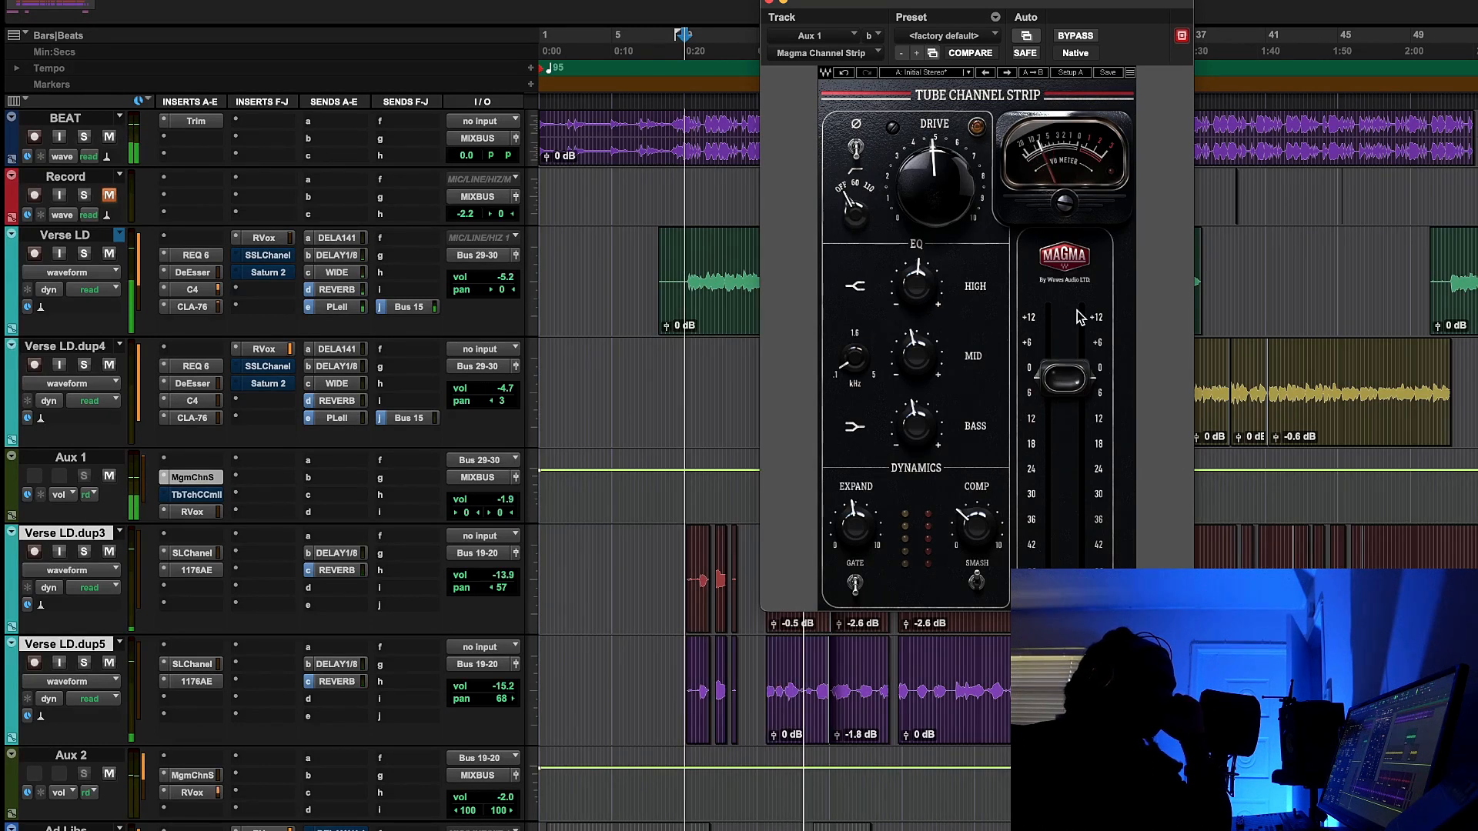
click(773, 2)
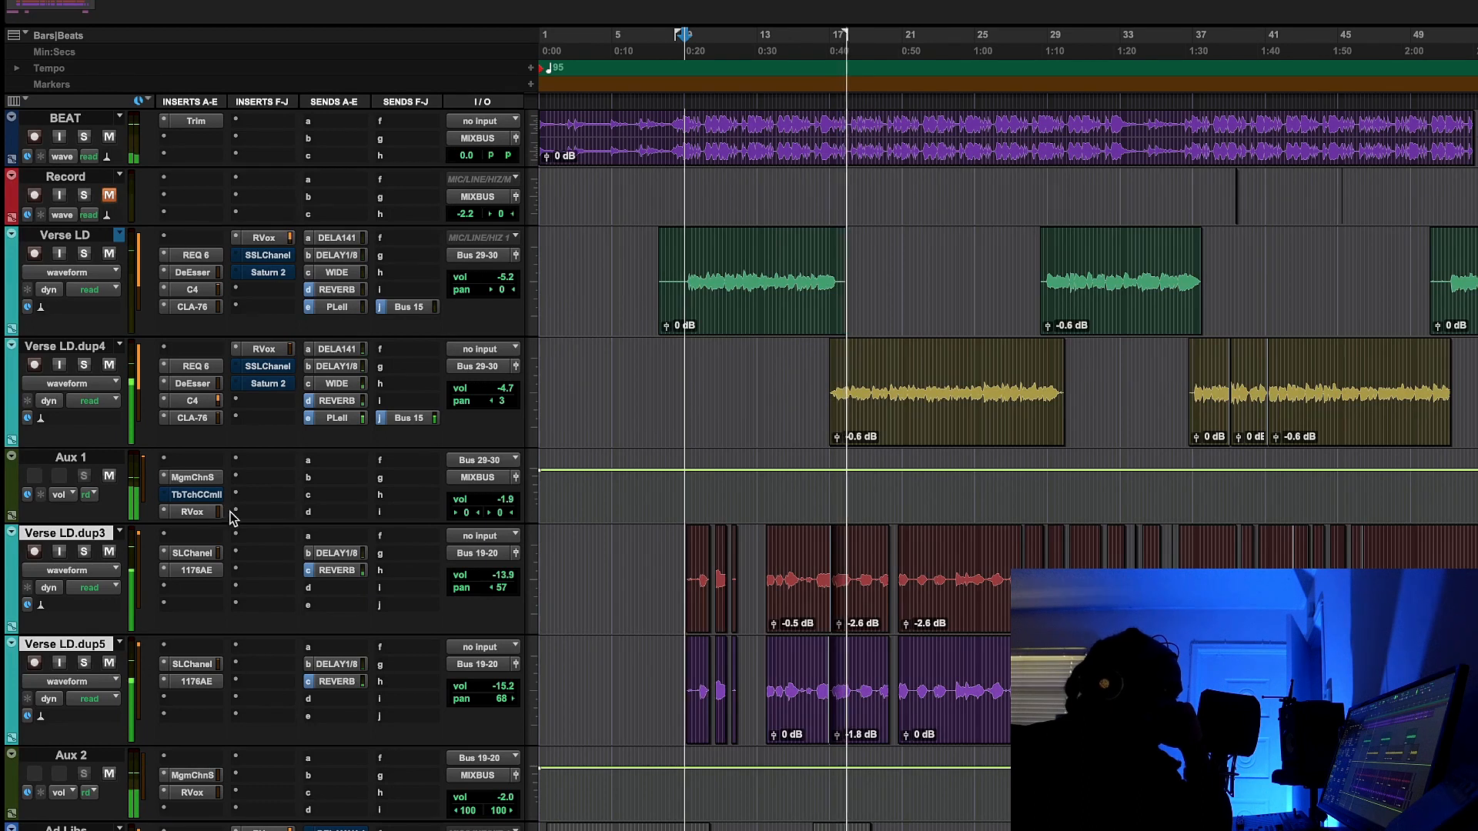
Reopen Aux 1's Magma Channel Strip, repeat the bypass comparison during playback, leave the plug-in active and stop playback
click(202, 477)
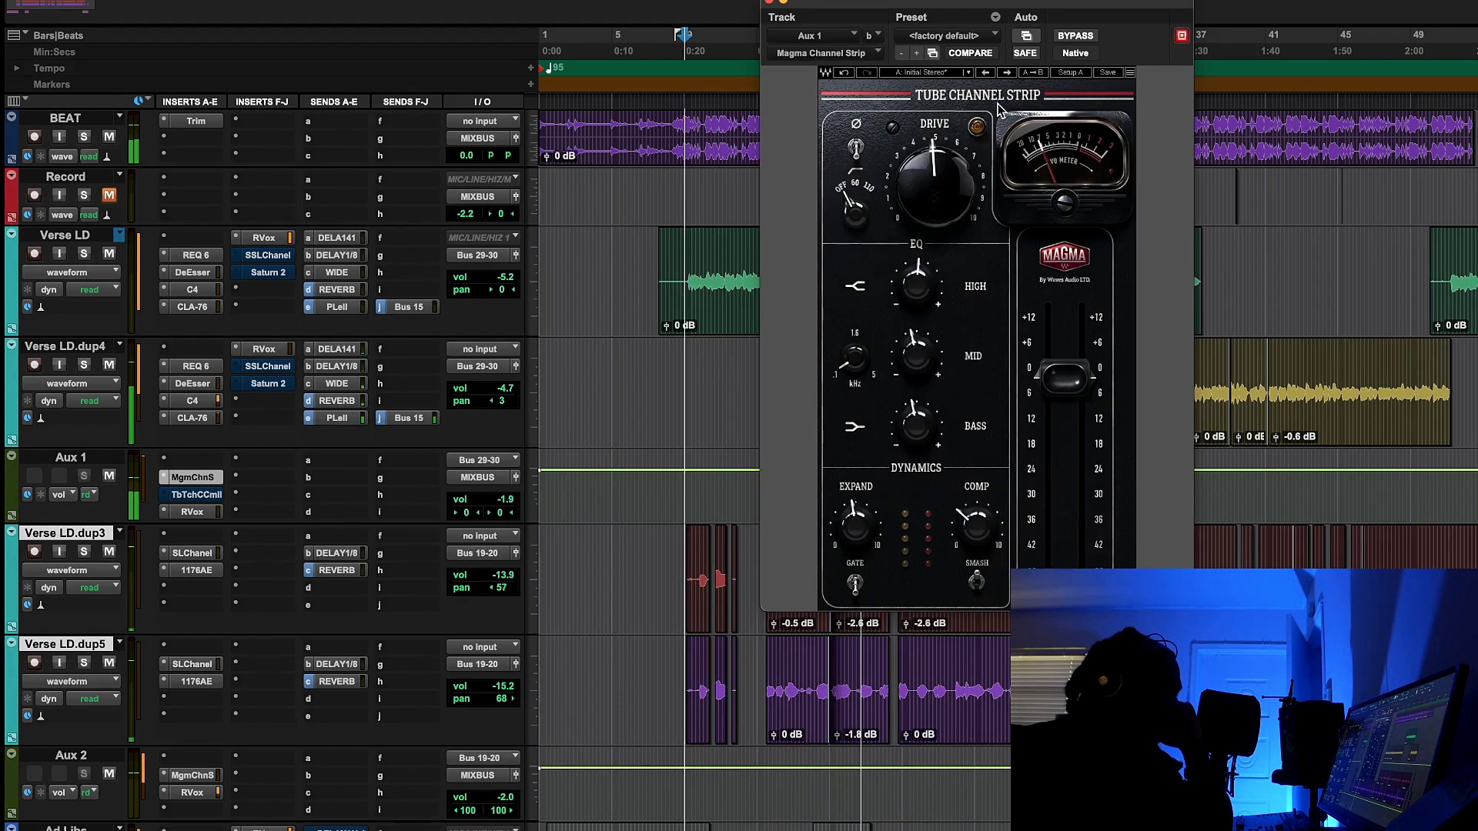
click(1076, 36)
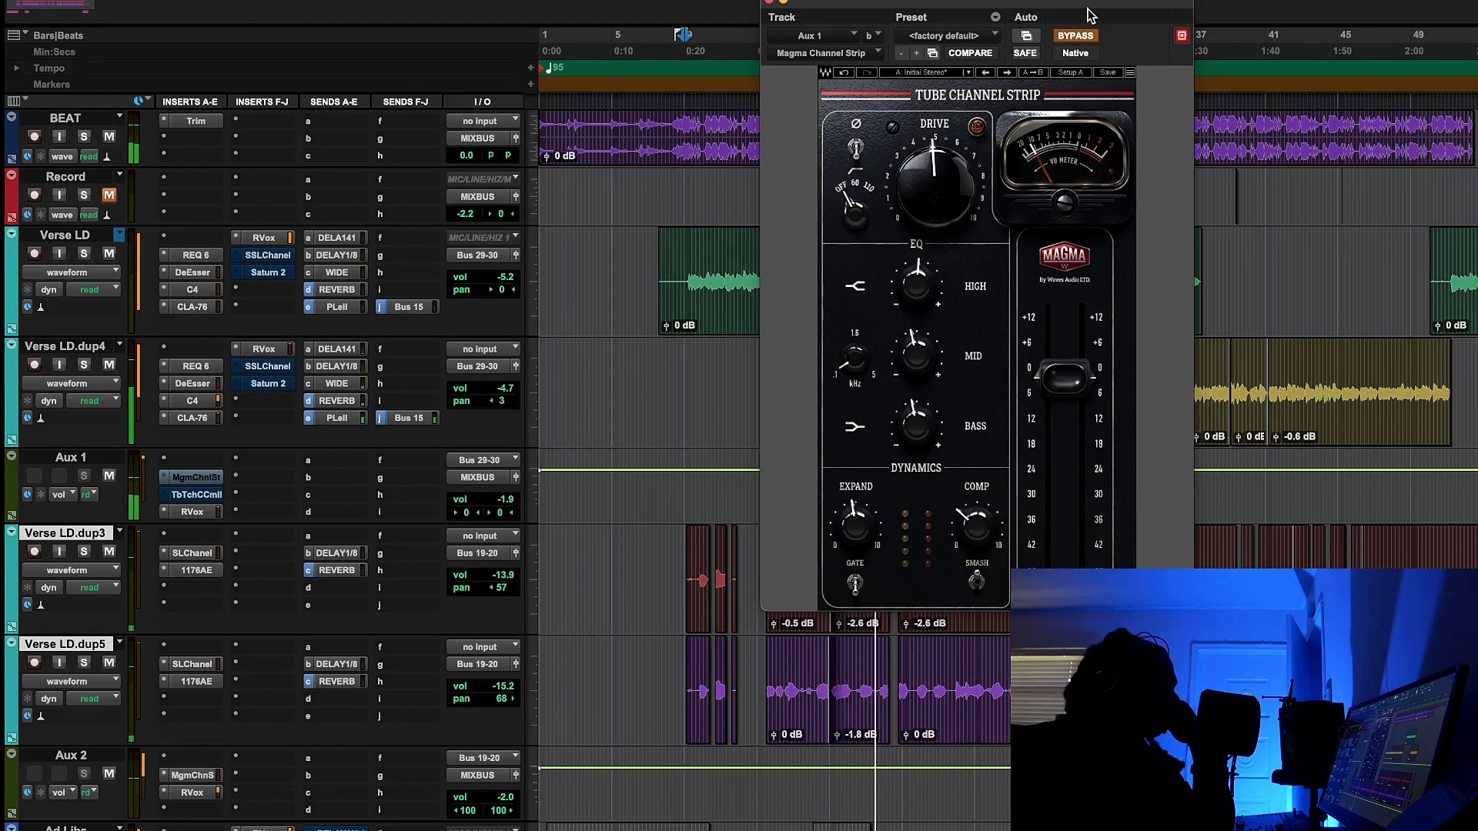
drag(1090, 15, 645, 43)
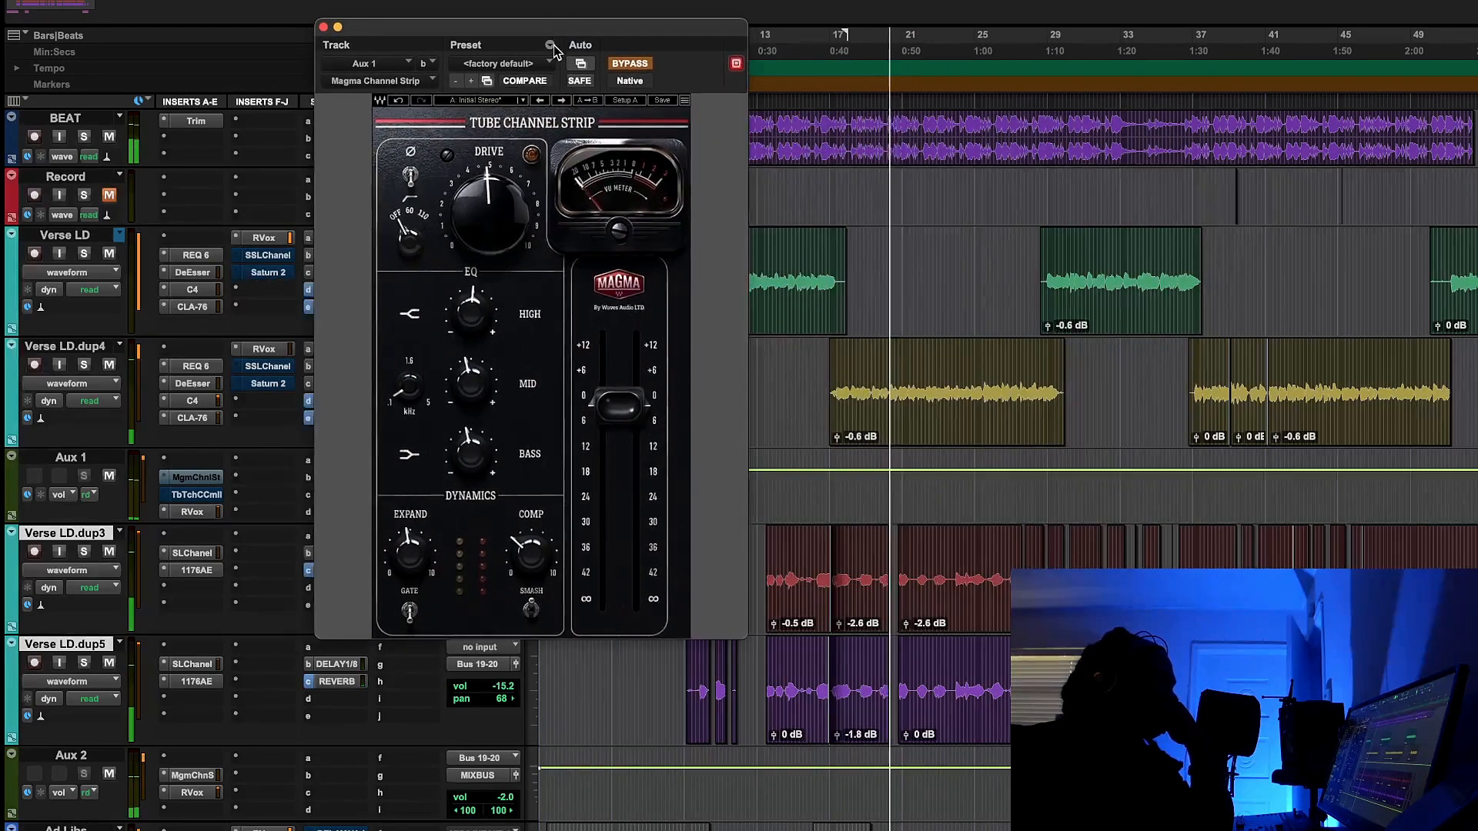
click(630, 63)
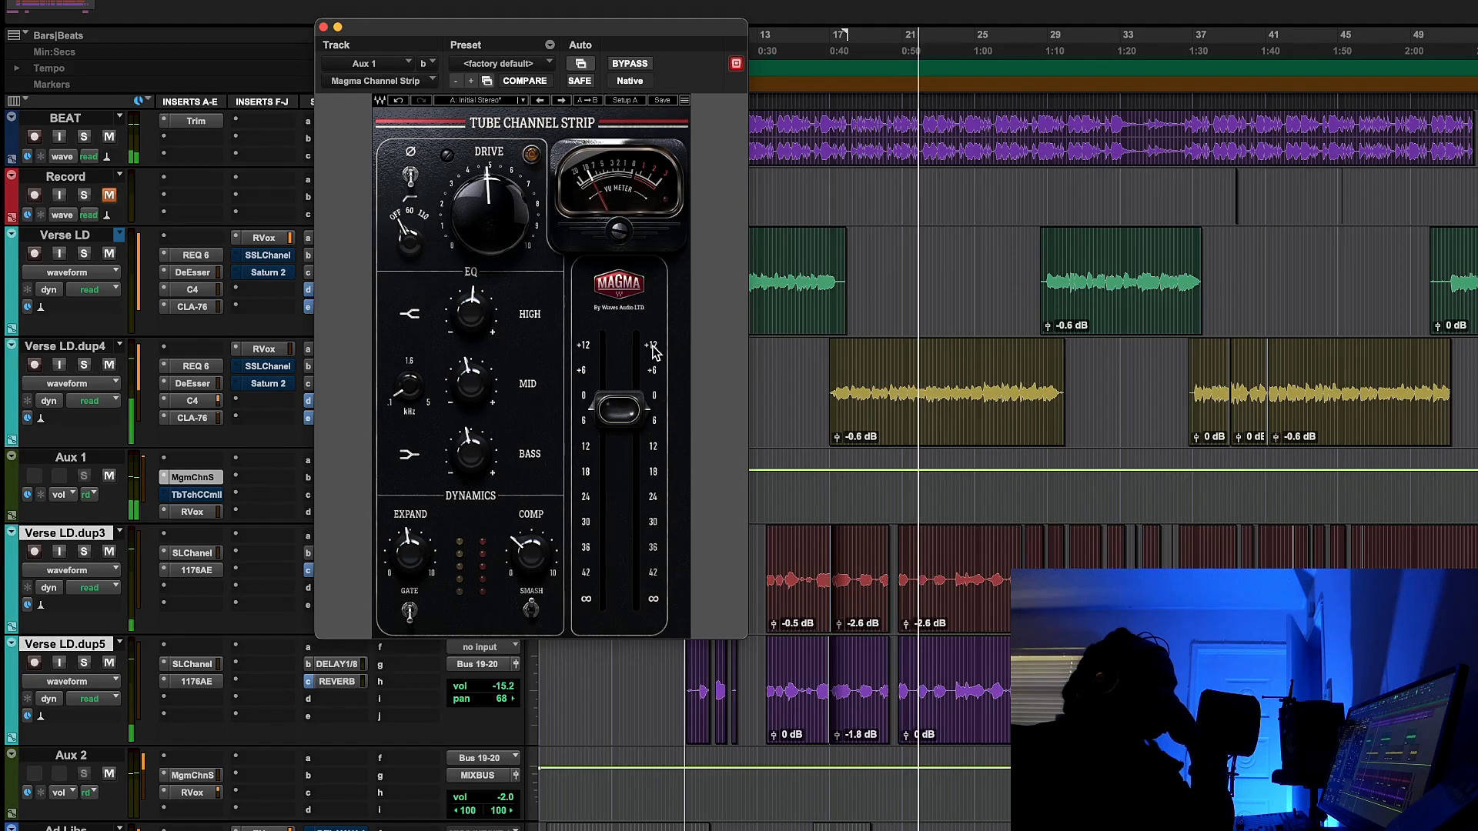
click(631, 65)
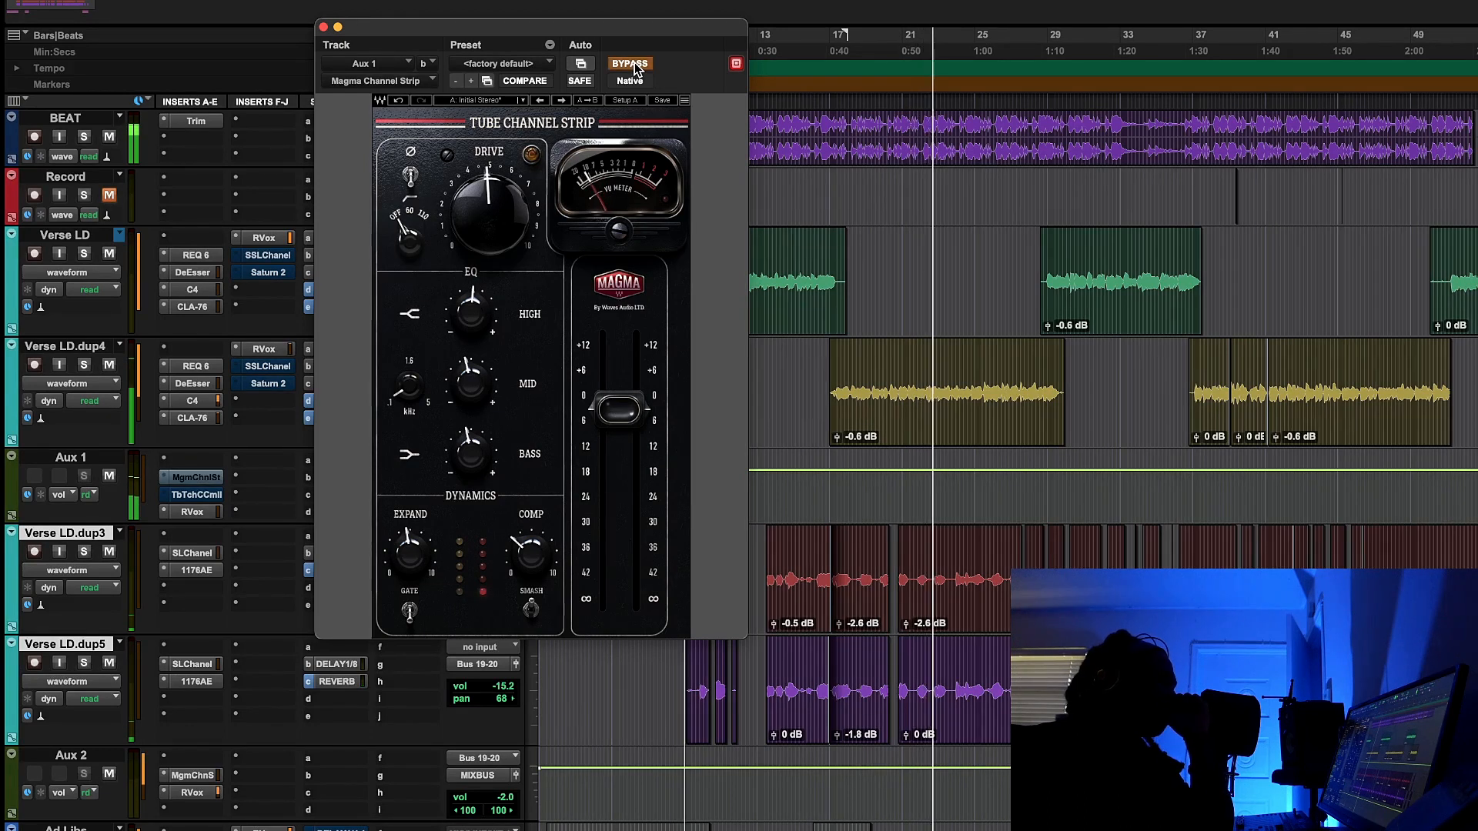
click(643, 68)
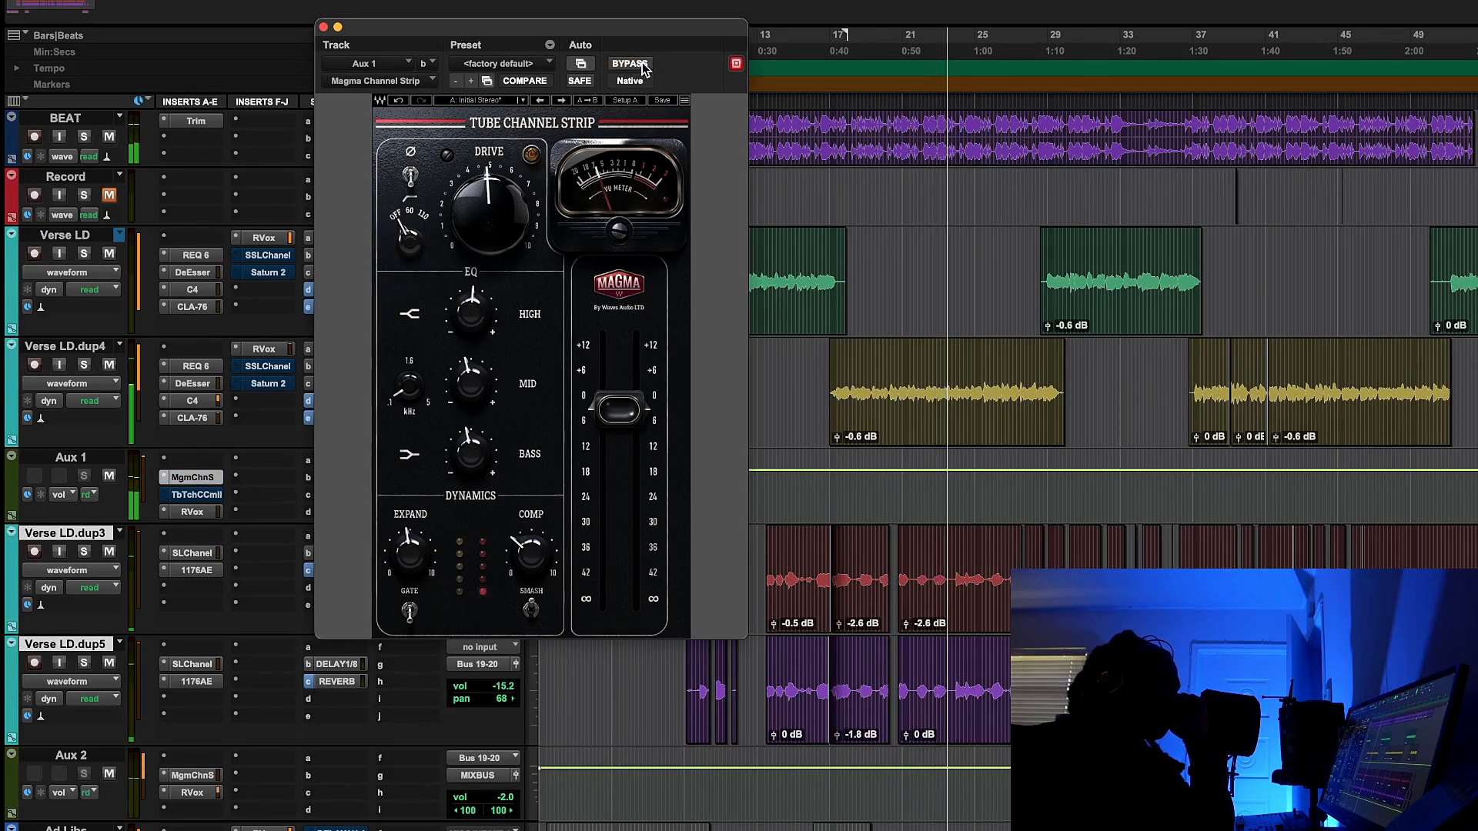
key(space)
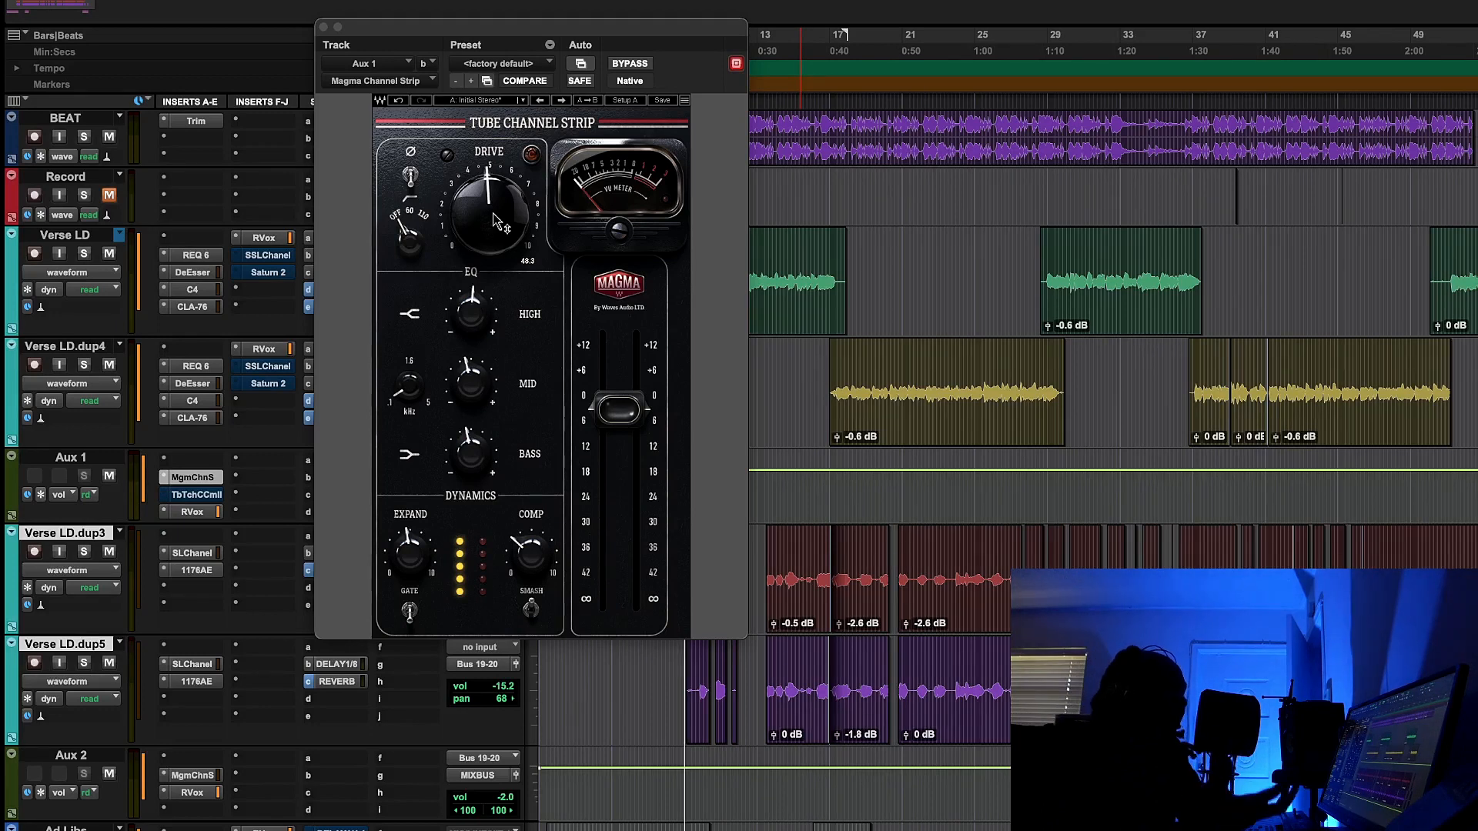
Examine the Drive, High, Mid and Bass settings of Aux 1's Magma Channel Strip, and close its window
mouse_move(476, 221)
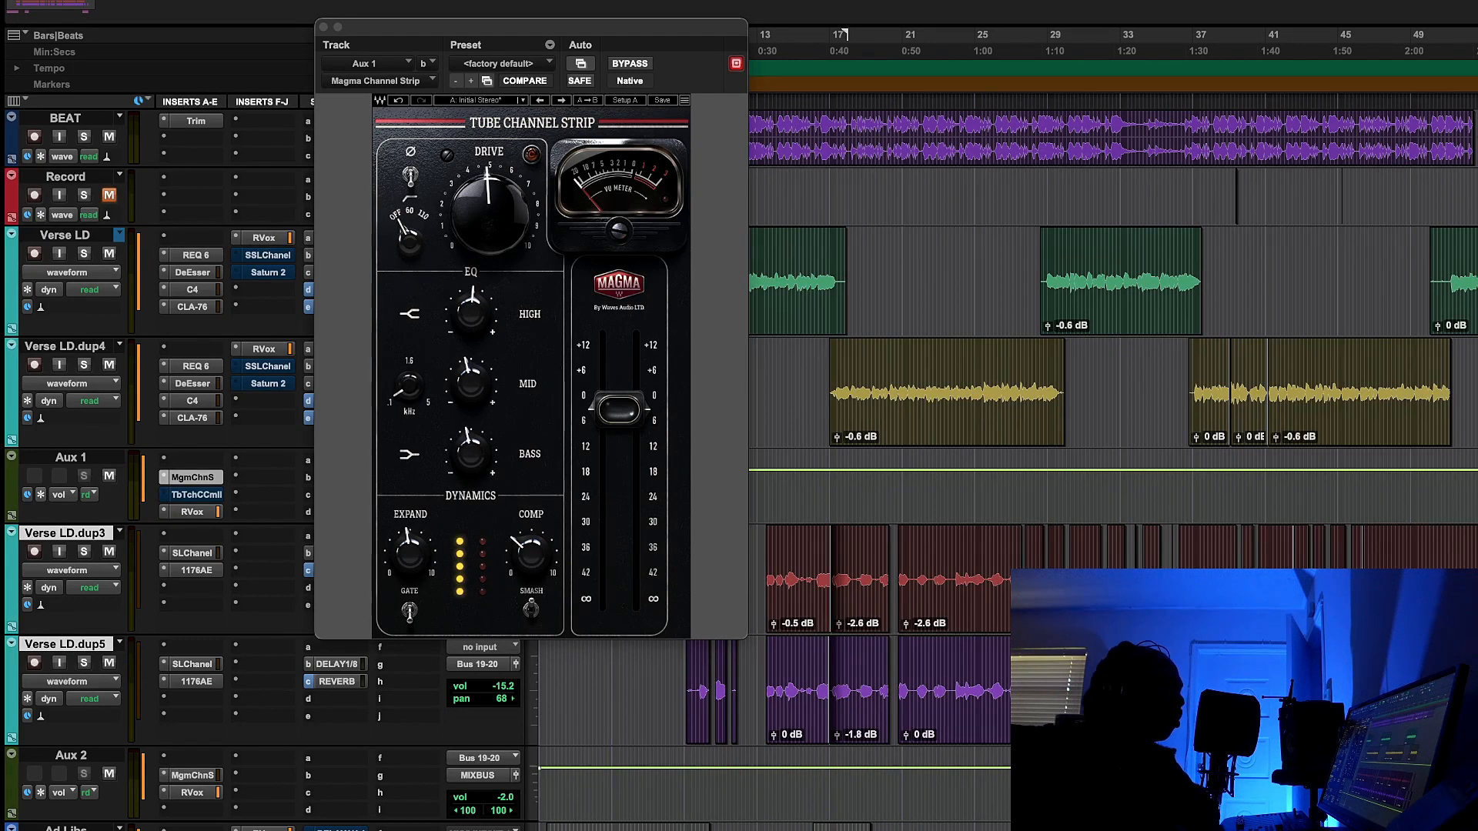
mouse_move(466, 319)
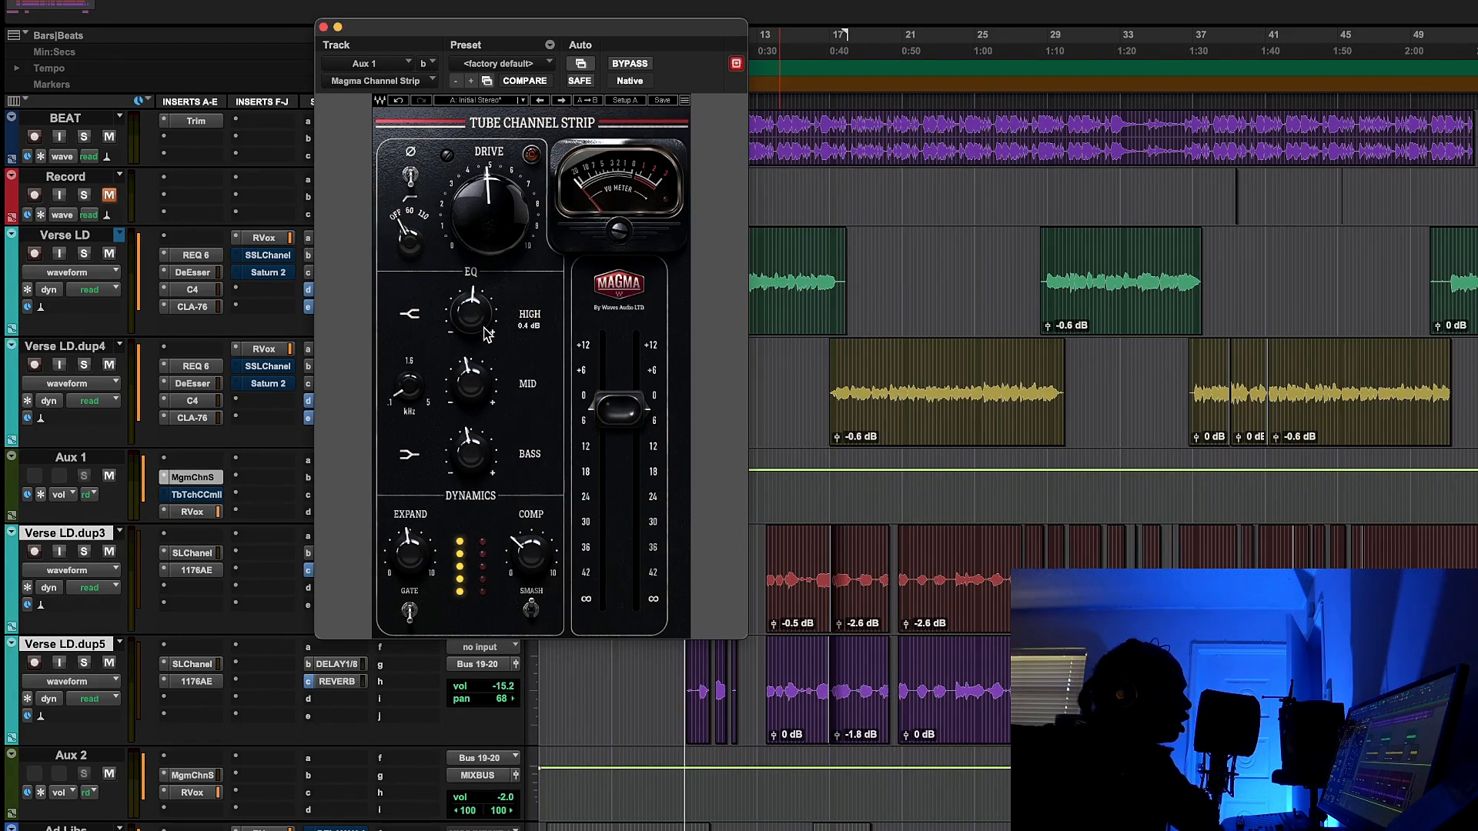
mouse_move(476, 384)
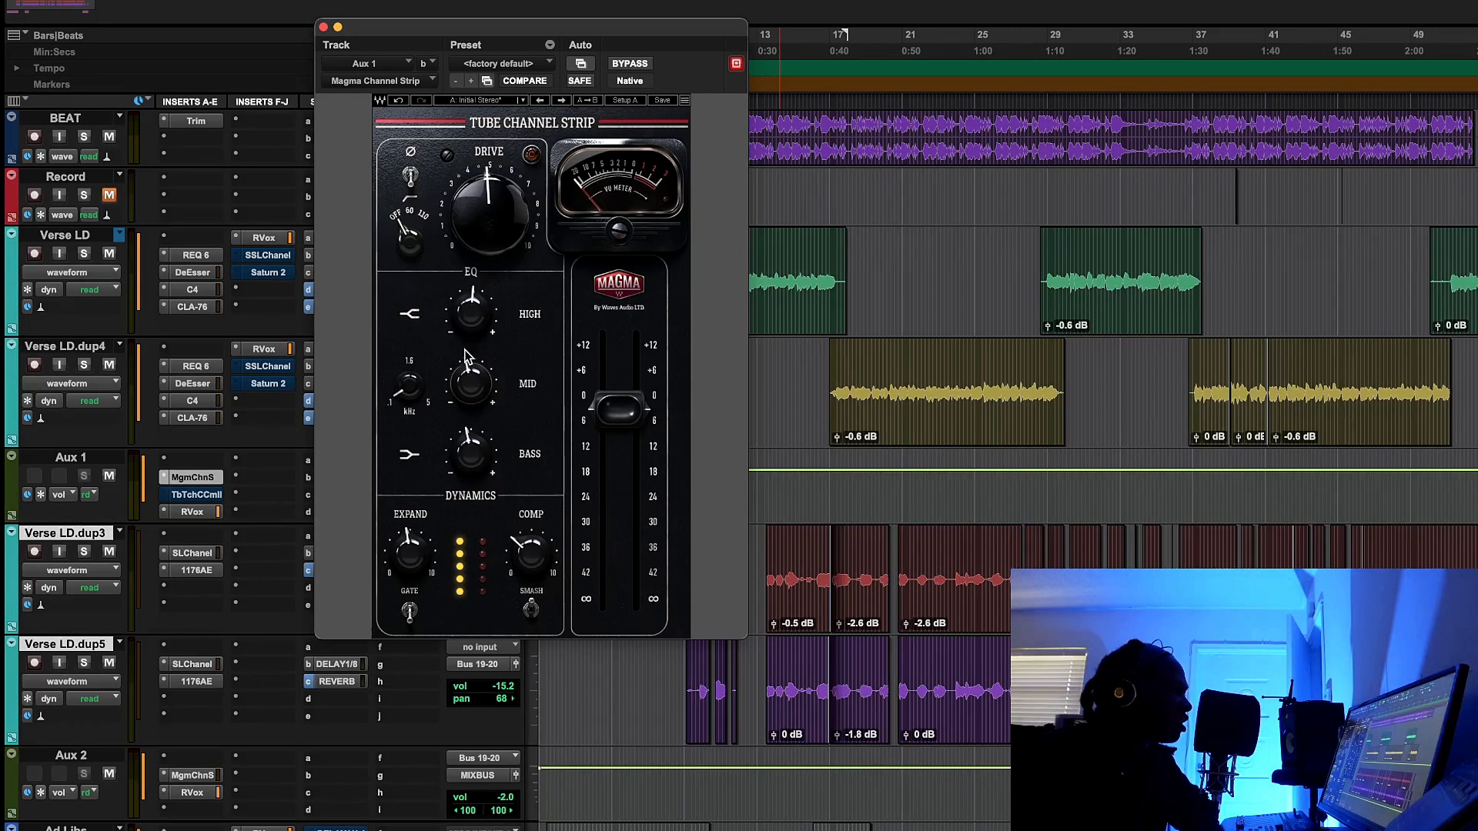
mouse_move(470, 462)
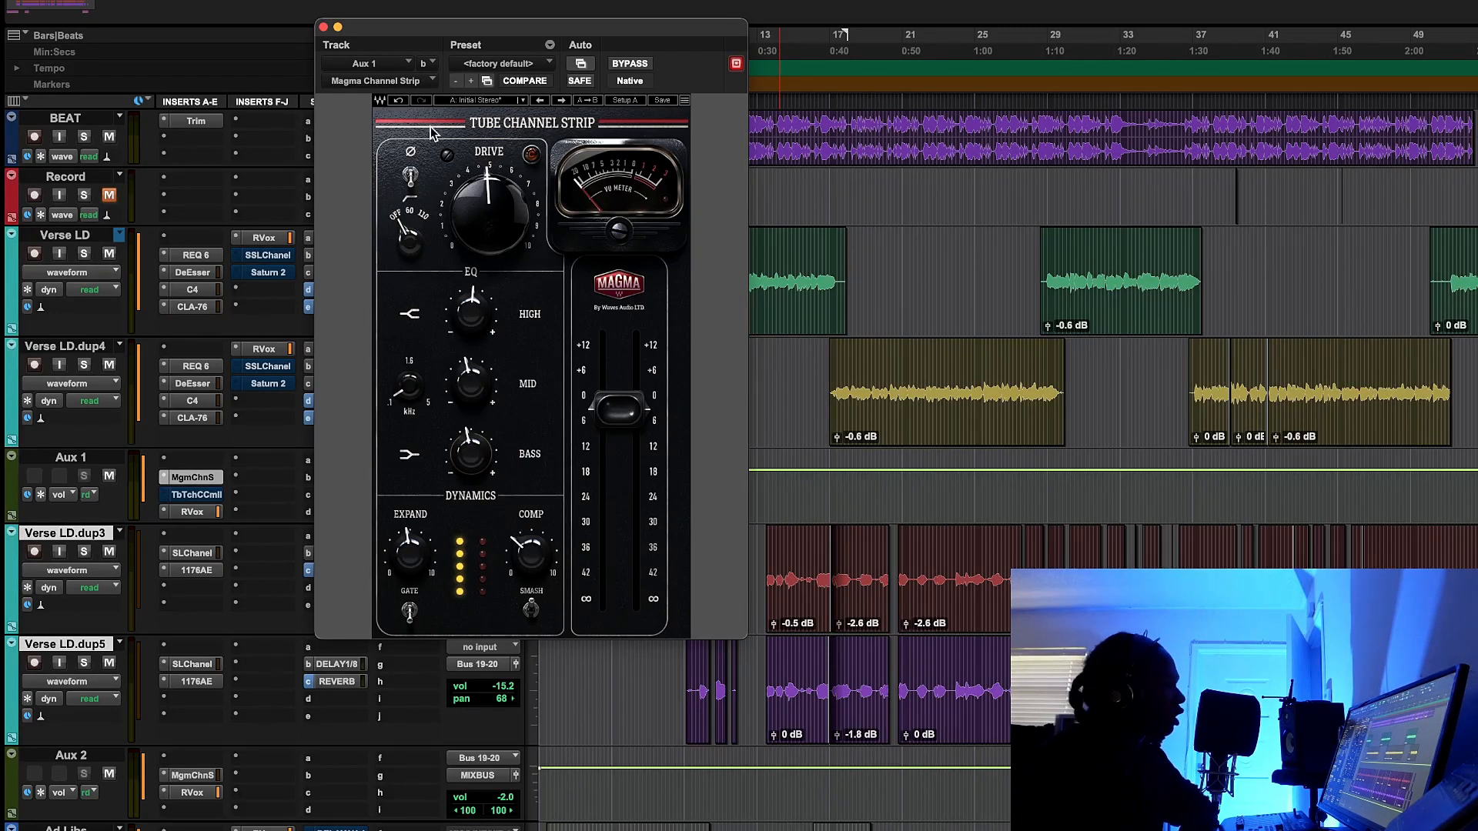
click(322, 27)
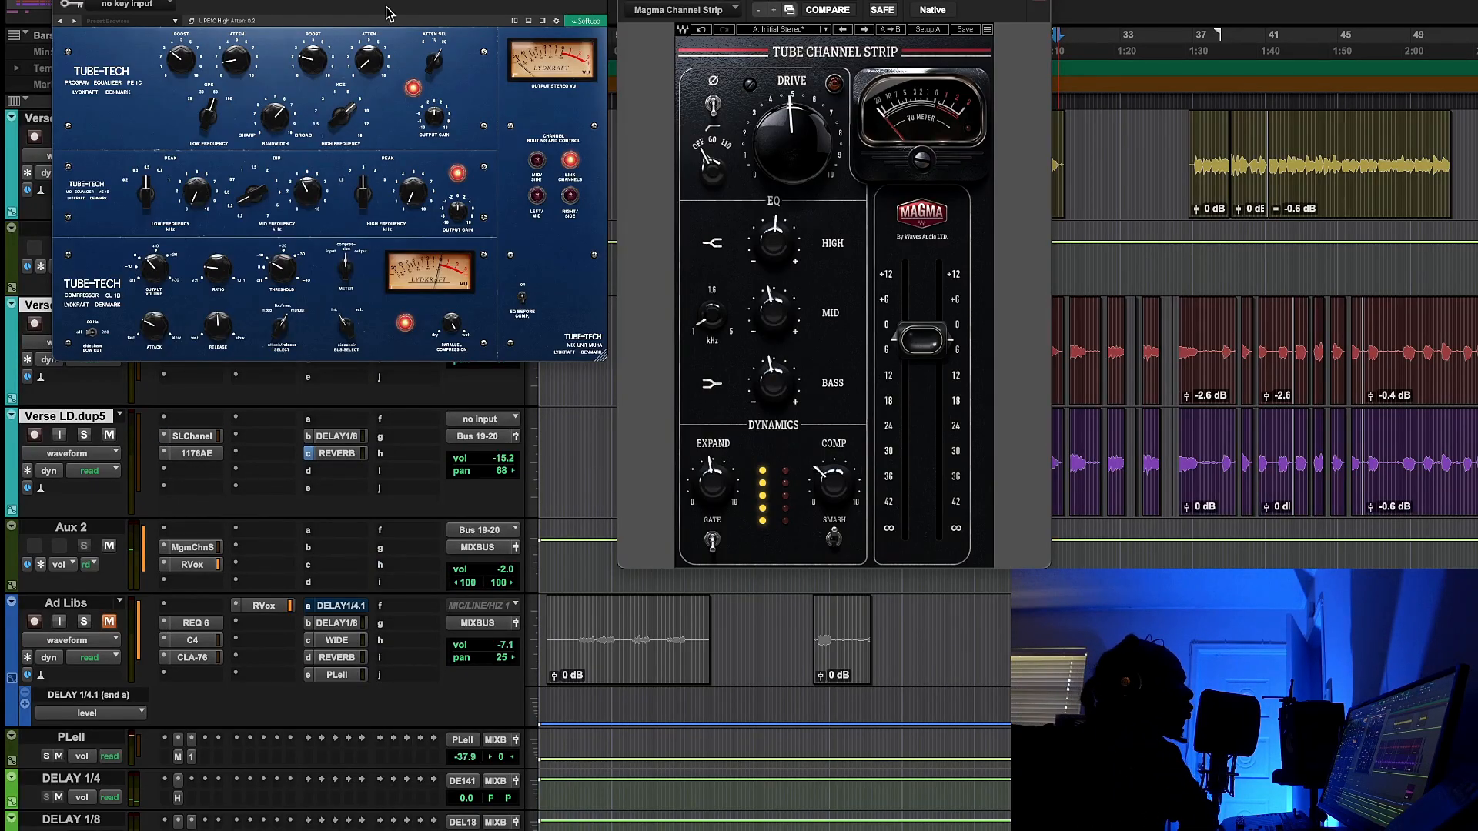
Make the Tube-Tech insert on Aux 1 inactive
drag(439, 0, 872, 42)
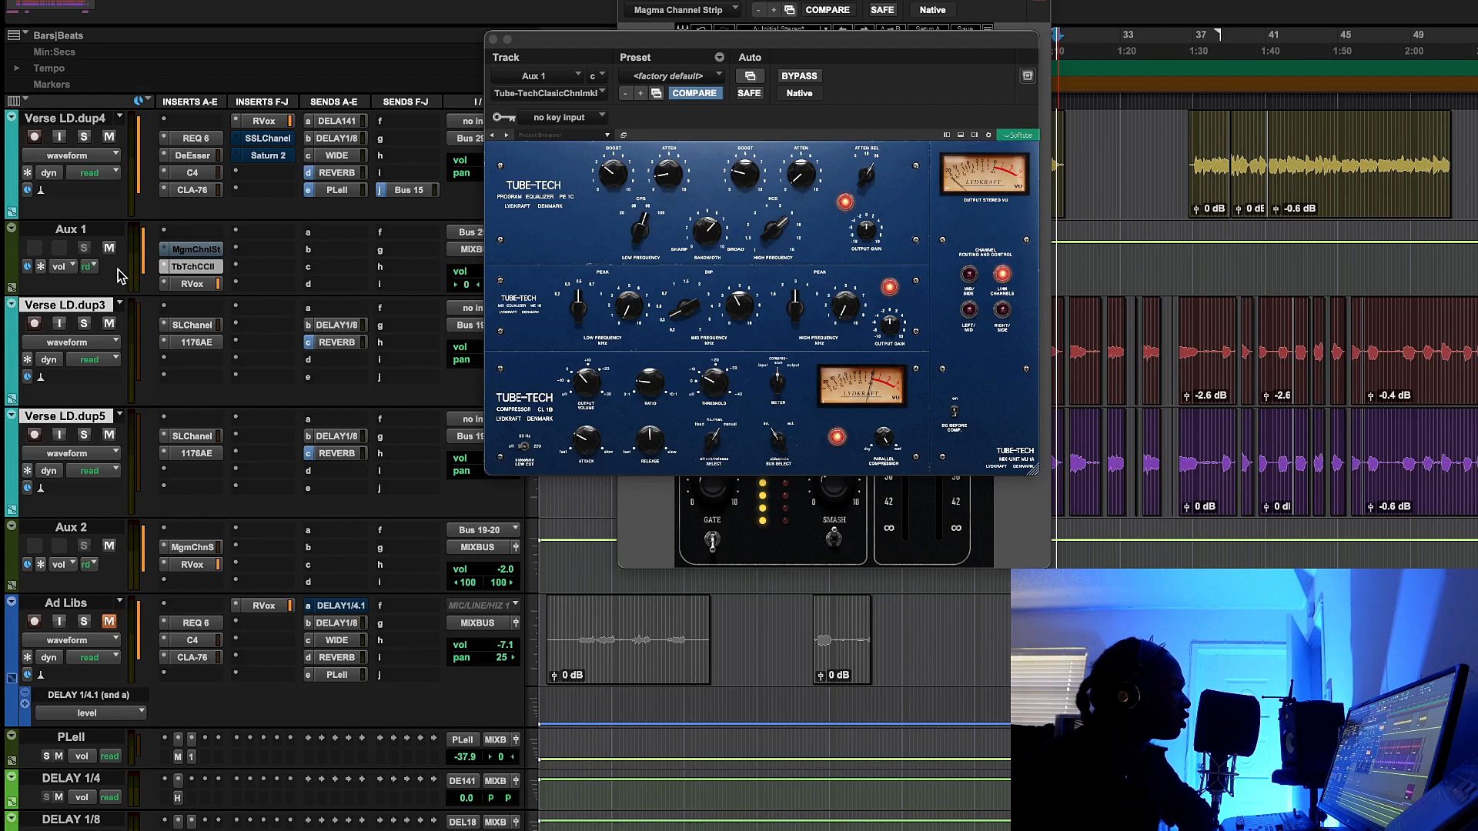
right_click(192, 267)
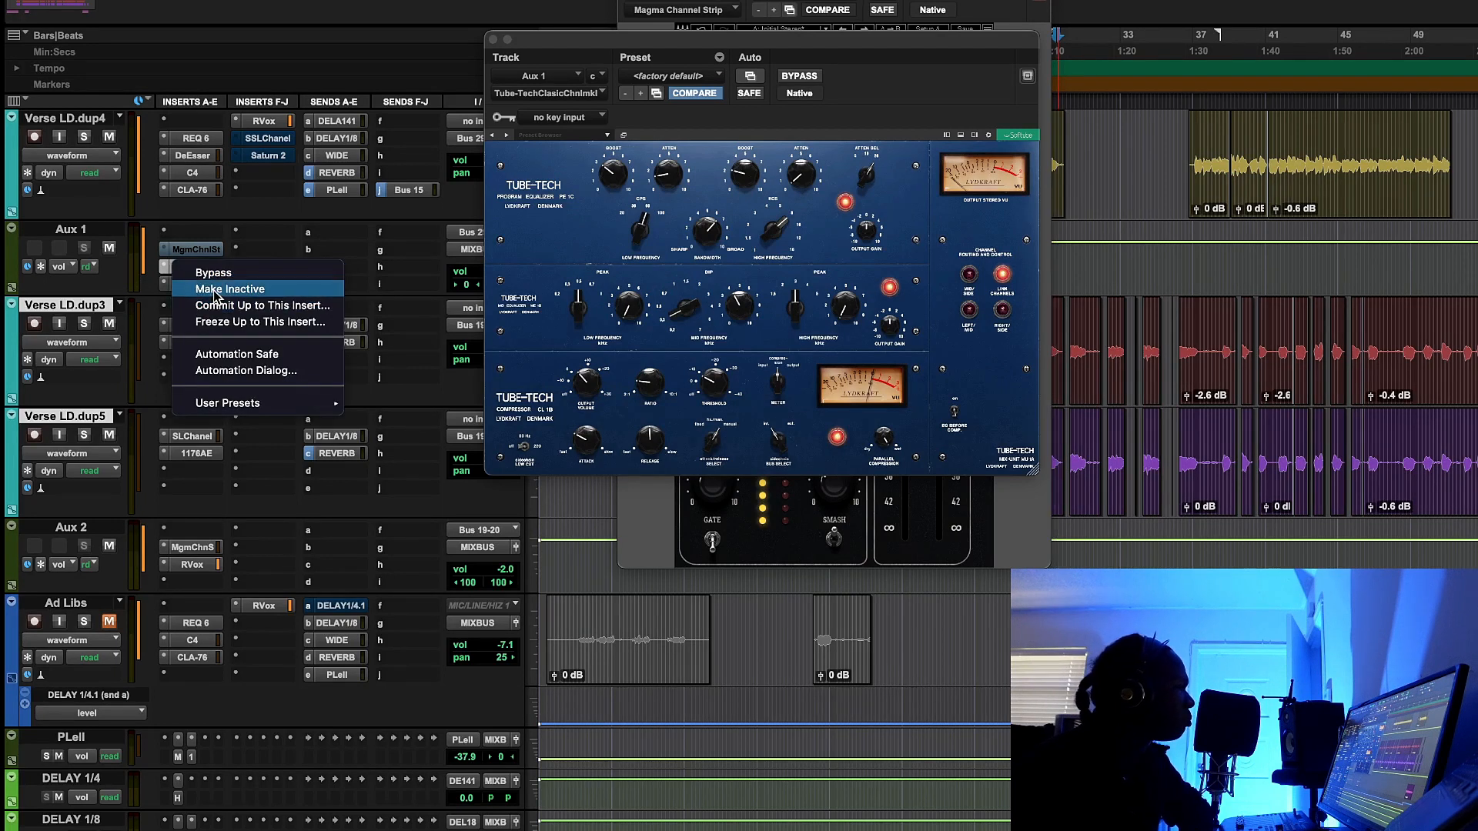
click(215, 290)
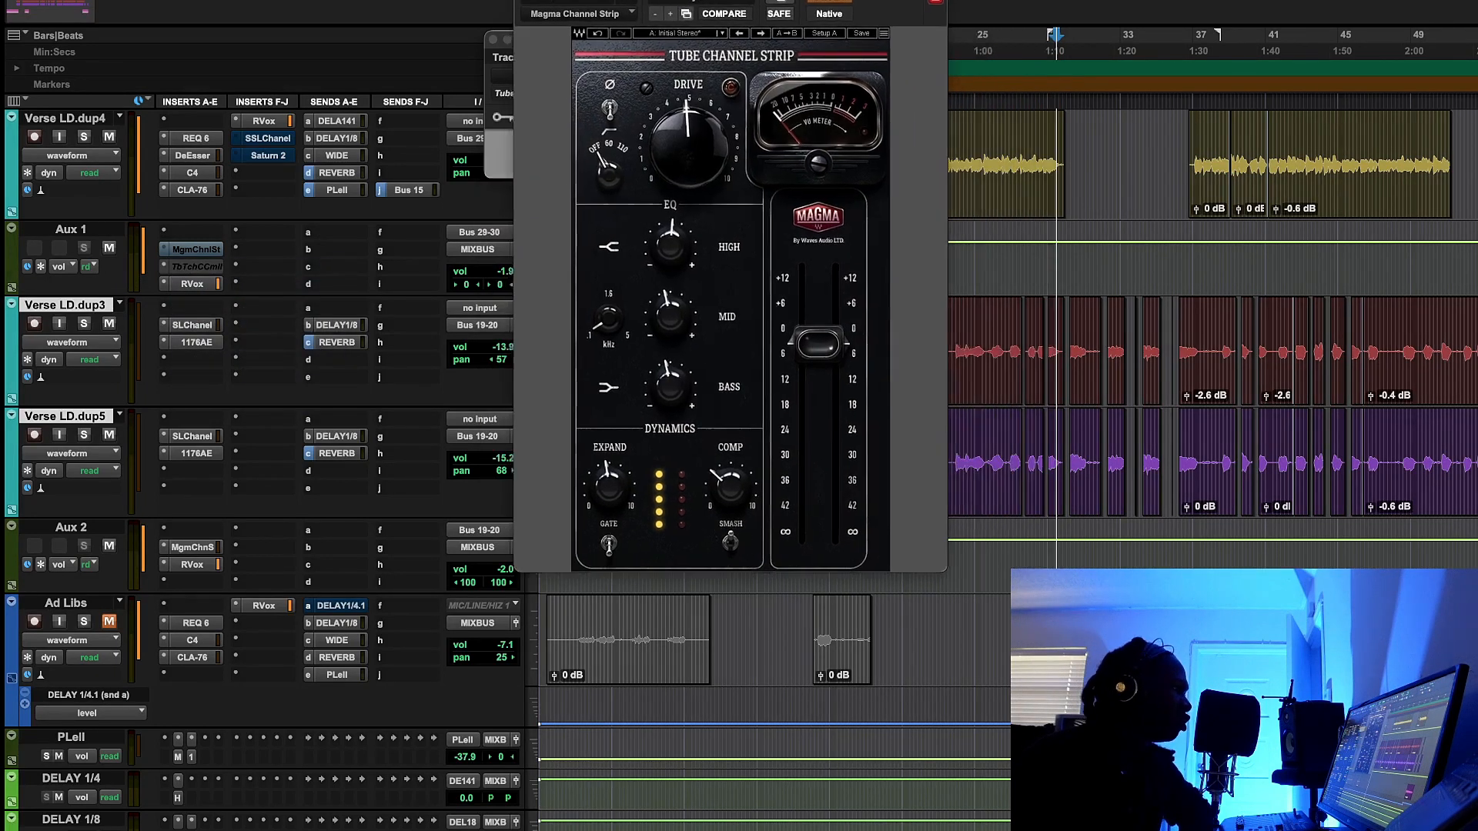
Close Aux 1's Magma Channel Strip window and take the plug-in out of bypass
drag(493, 47, 437, 1)
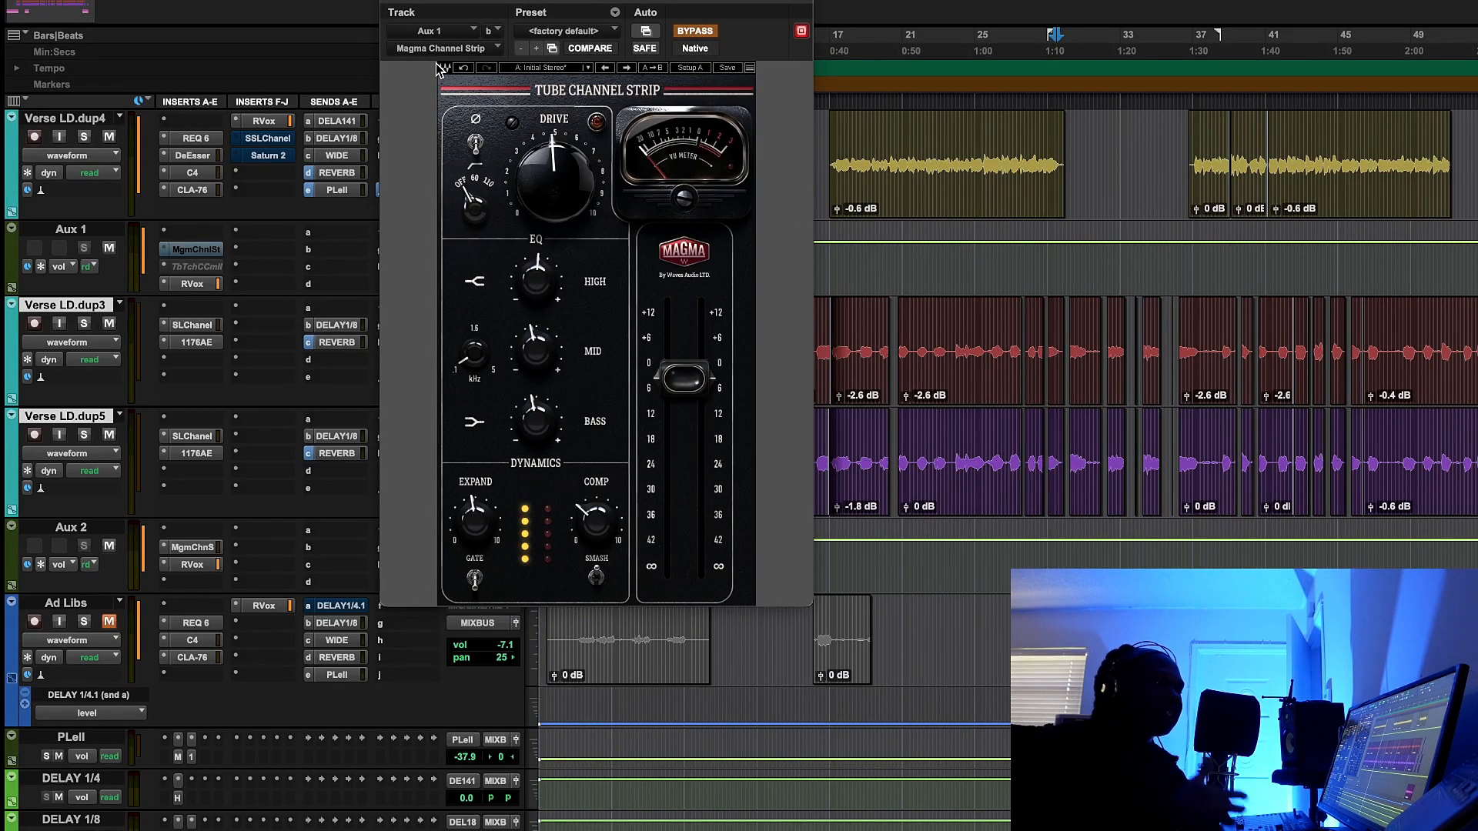
key(space)
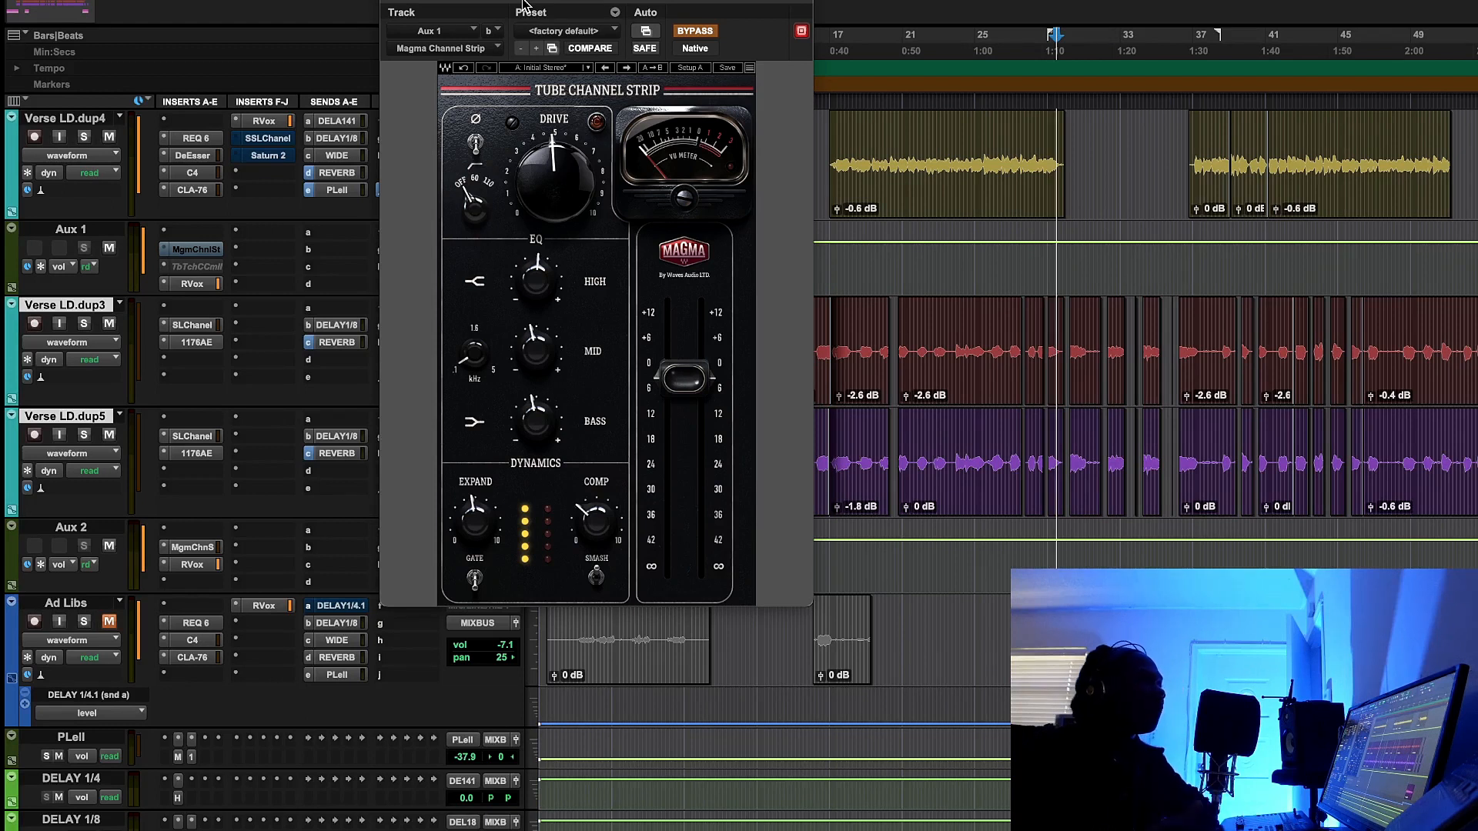
click(385, 1)
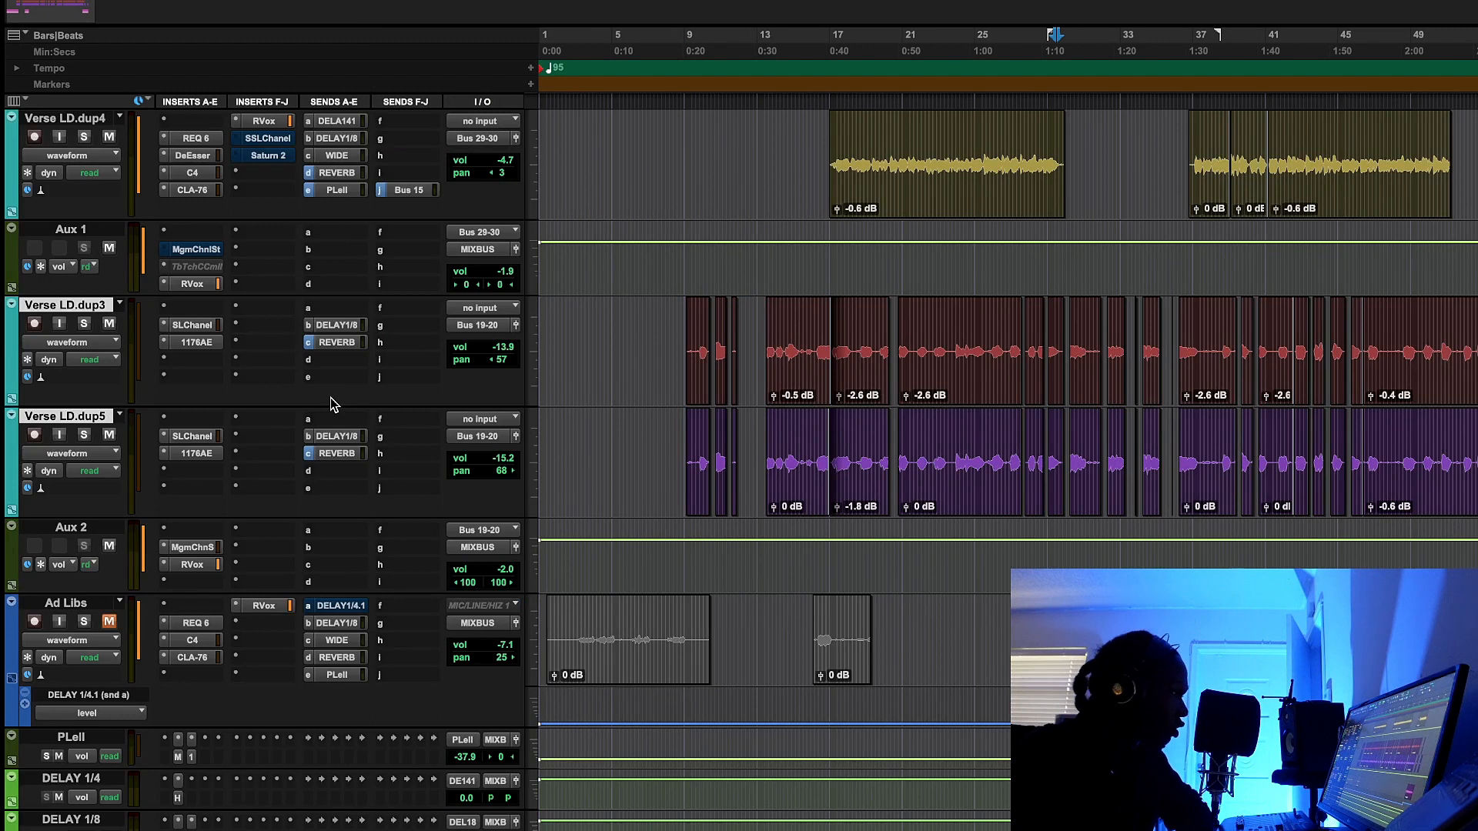
right_click(218, 254)
click(219, 255)
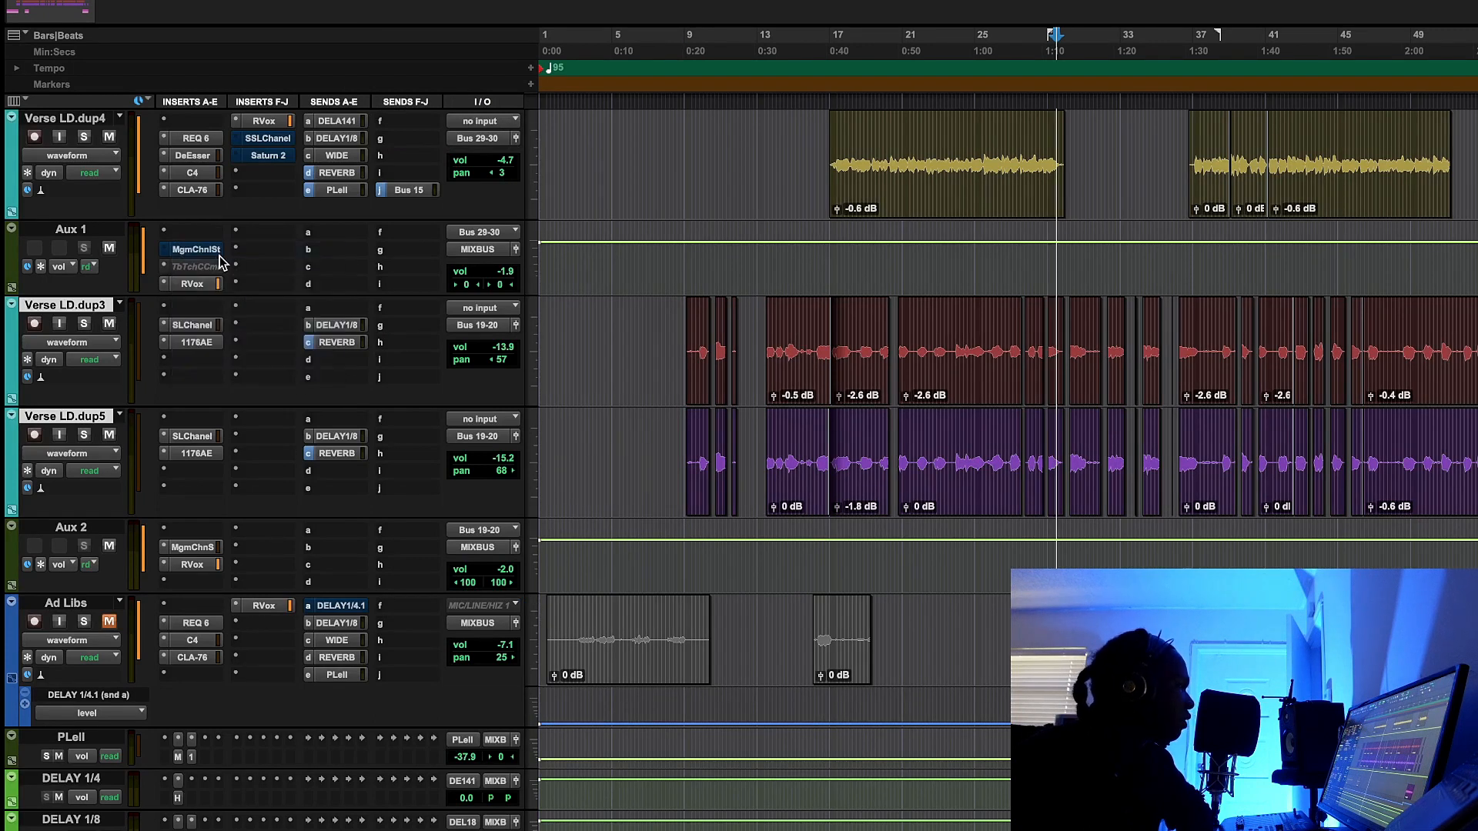
Open Aux 2's Magma Channel Strip, play from about bar 37 and compare the sound with the plug-in bypassed and active
click(193, 548)
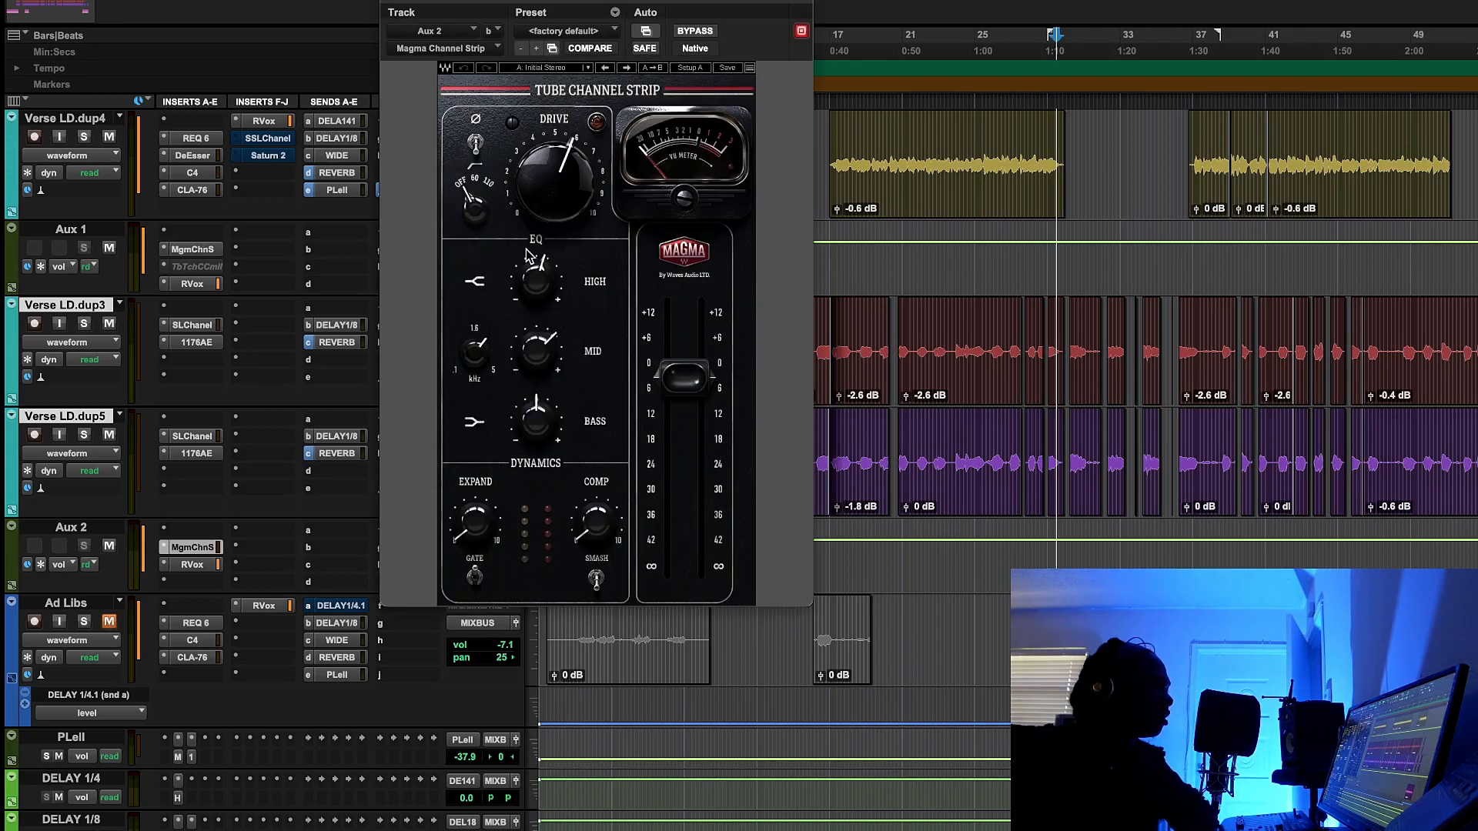
drag(630, 1, 431, 15)
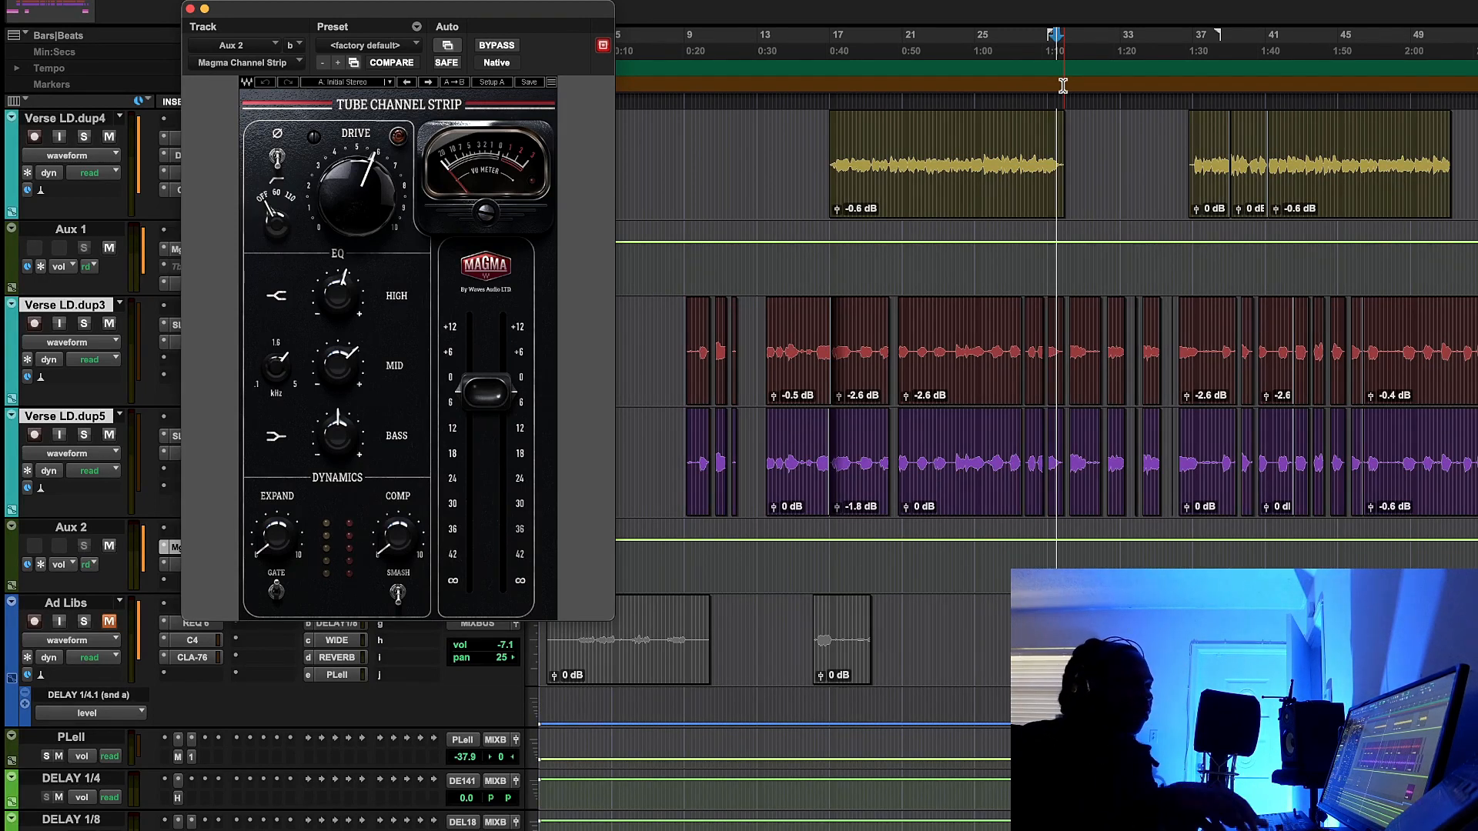
click(1195, 58)
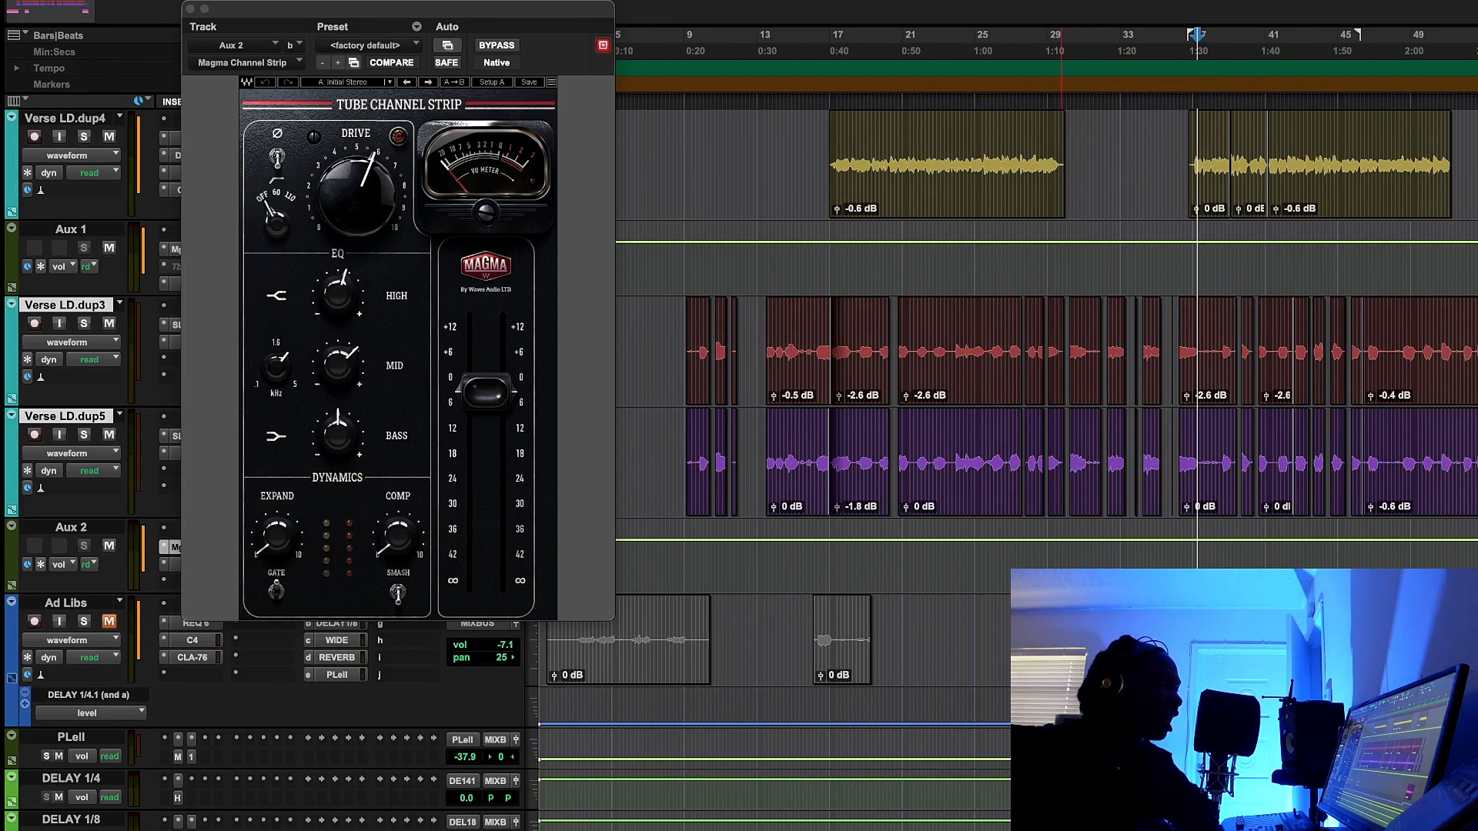
key(space)
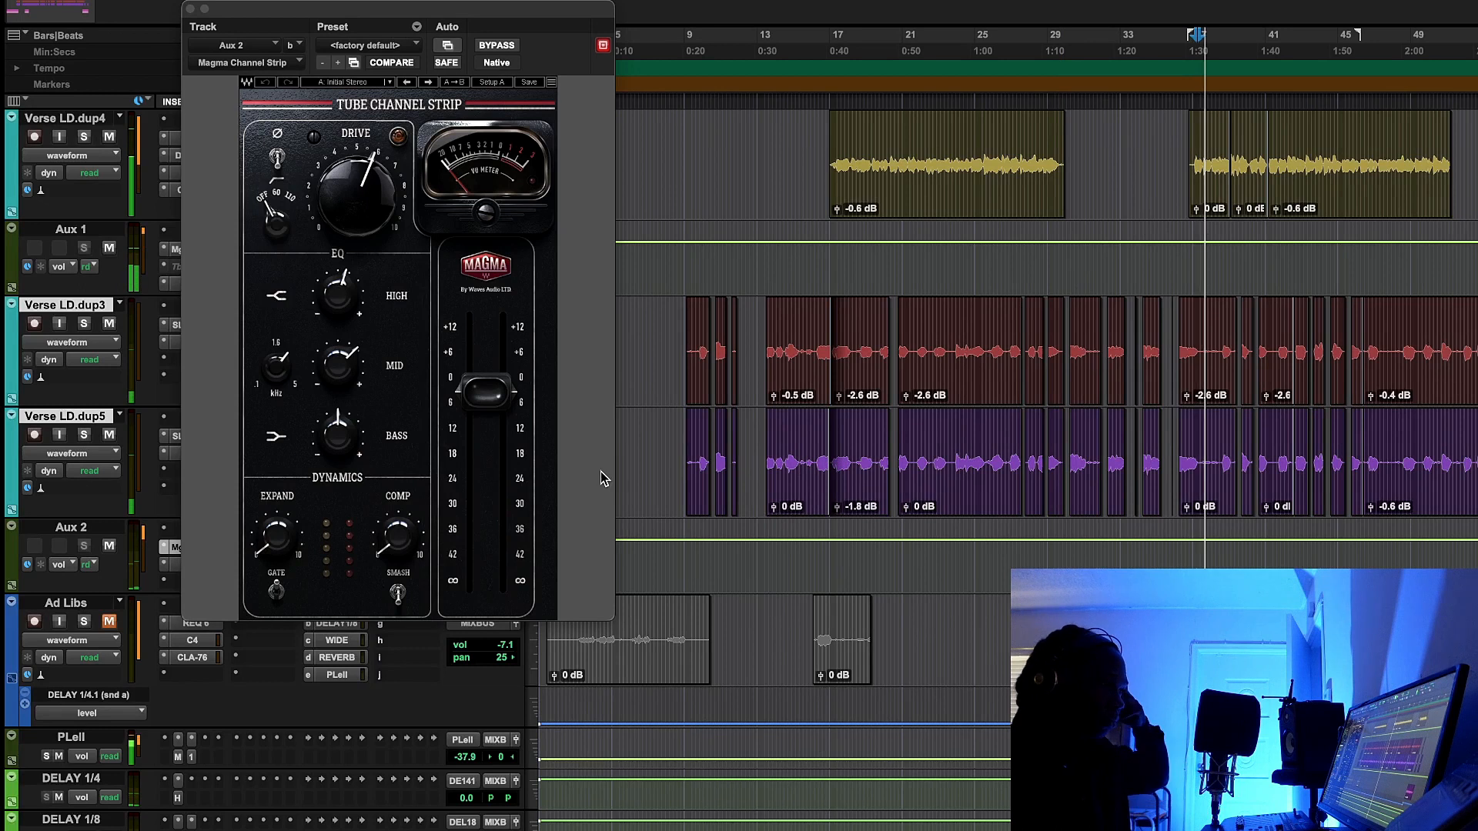
drag(529, 40, 867, 138)
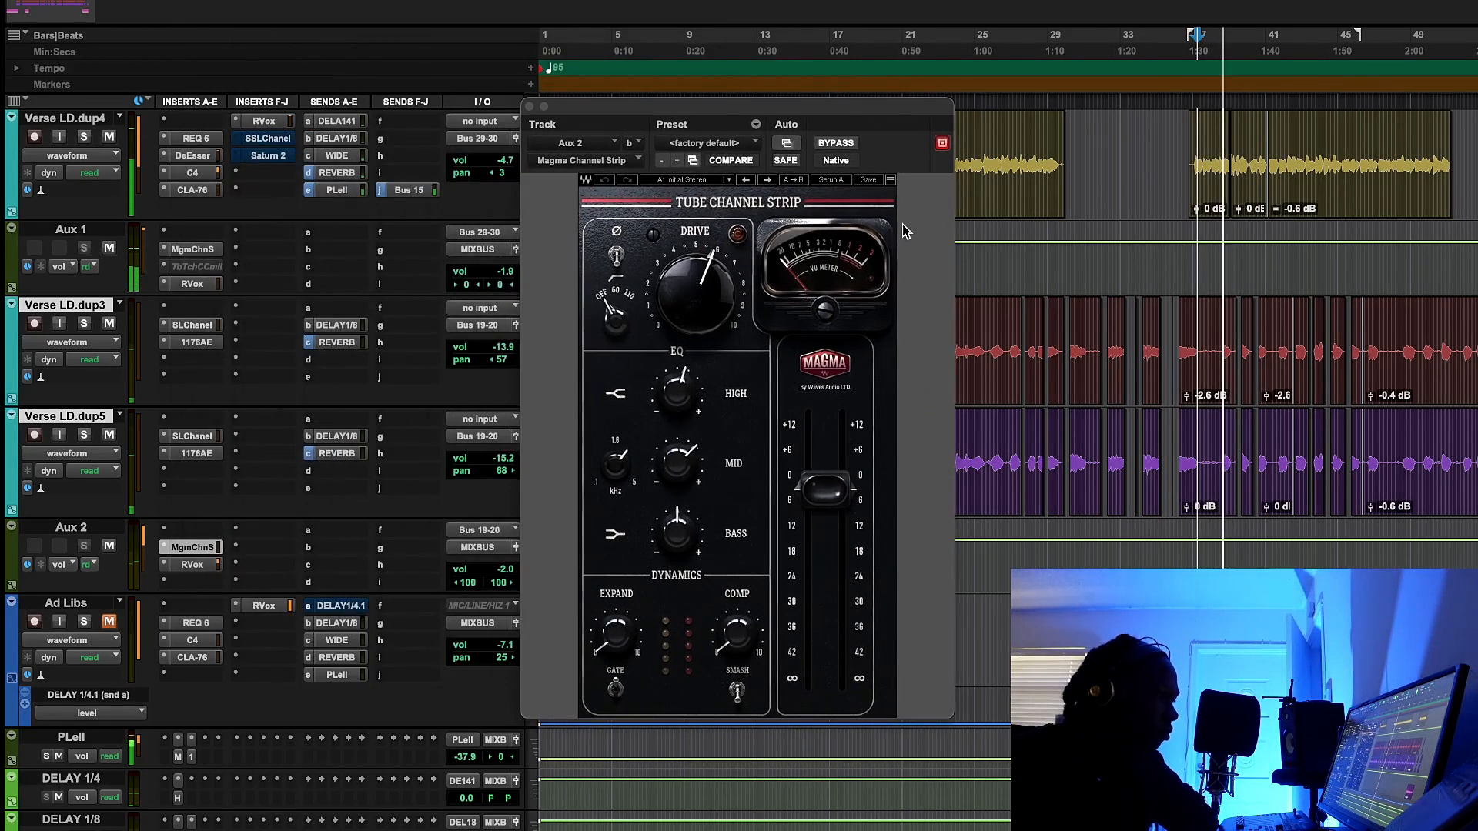
click(836, 143)
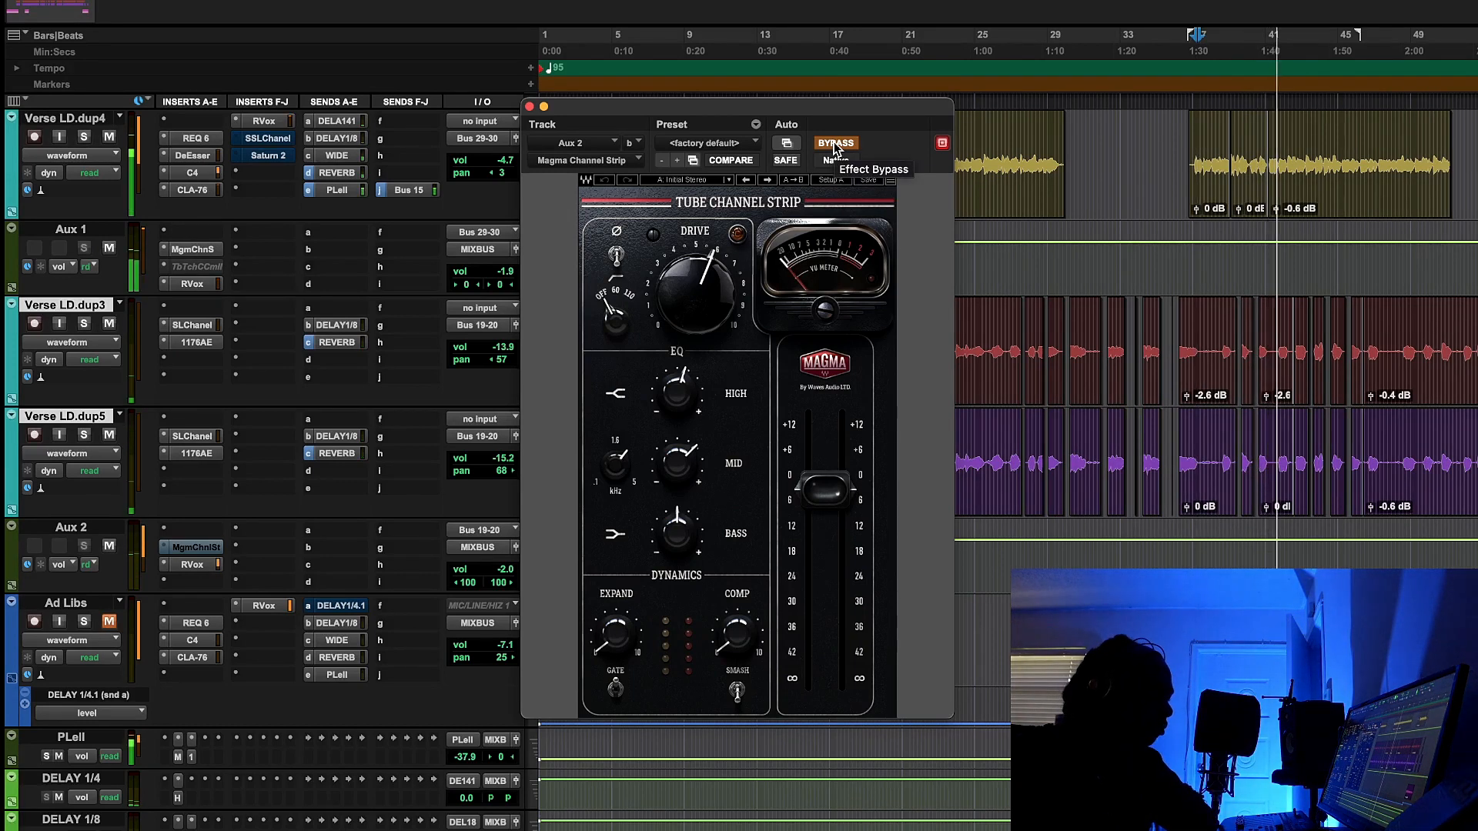
click(835, 144)
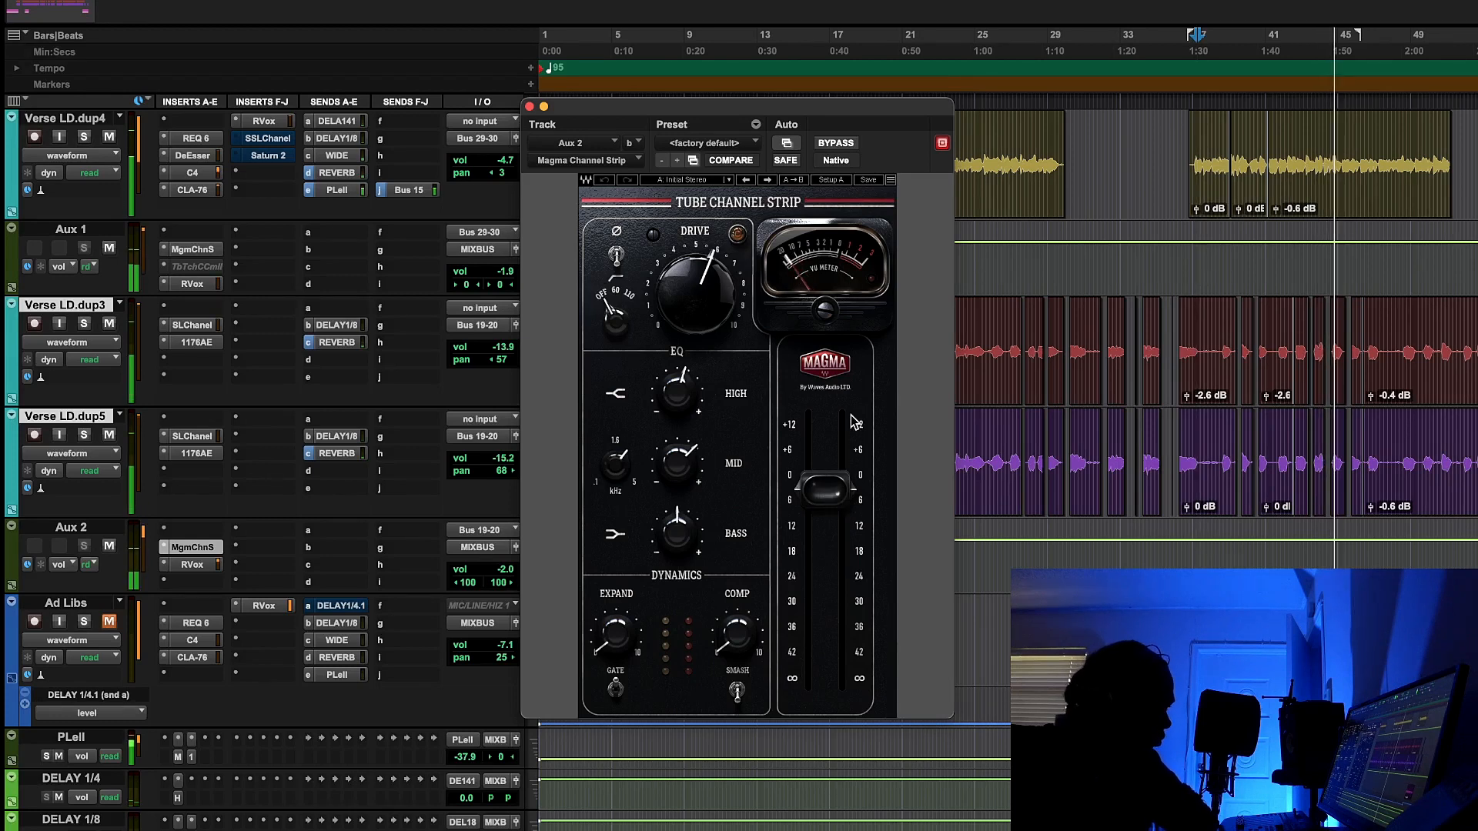
Check Aux 2's Magma Channel Strip bypassed and active, and lower its output fader slightly to about -4 dB
click(836, 143)
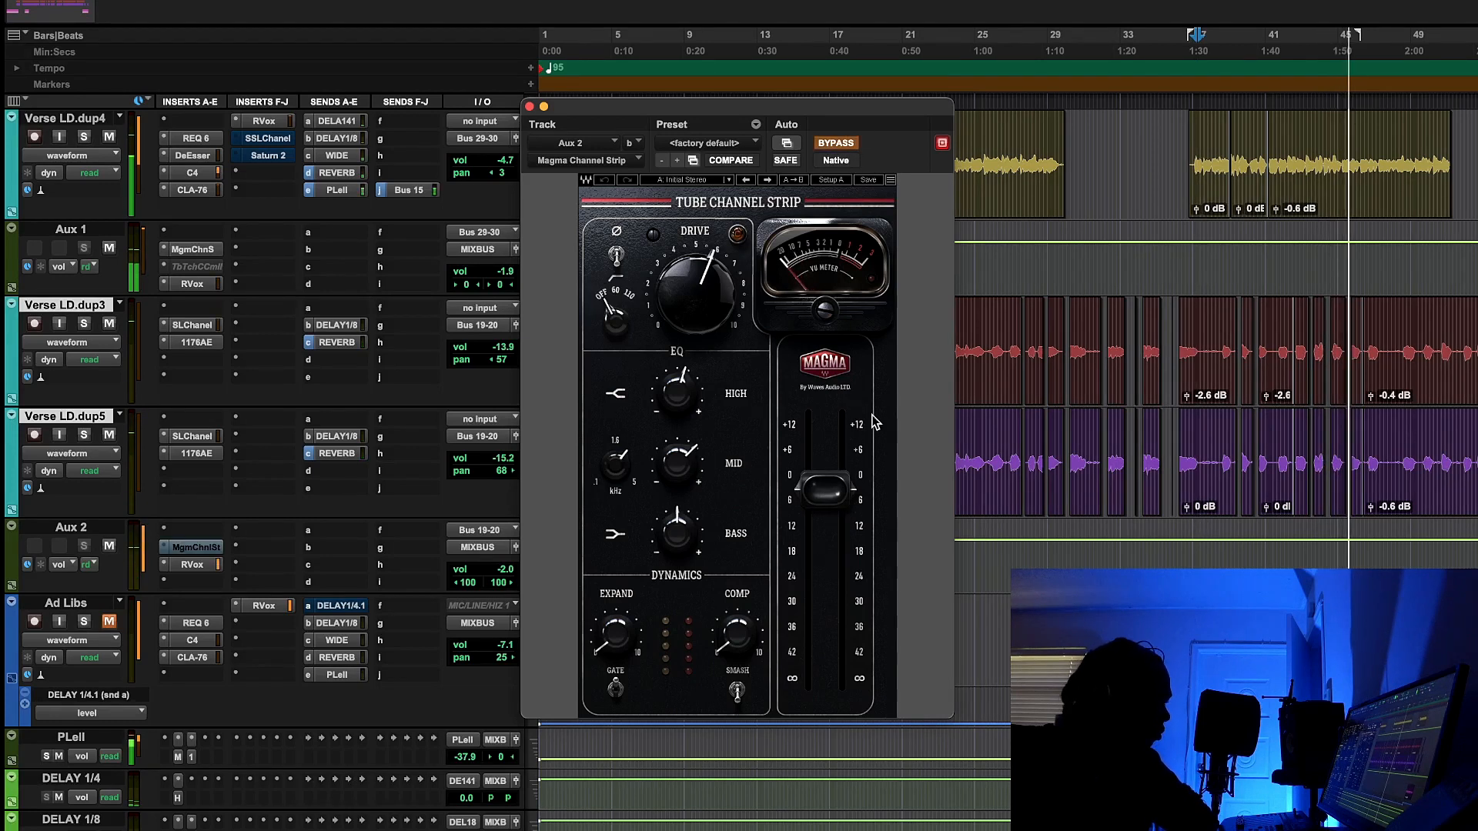
click(845, 143)
mouse_move(824, 496)
drag(824, 496, 843, 485)
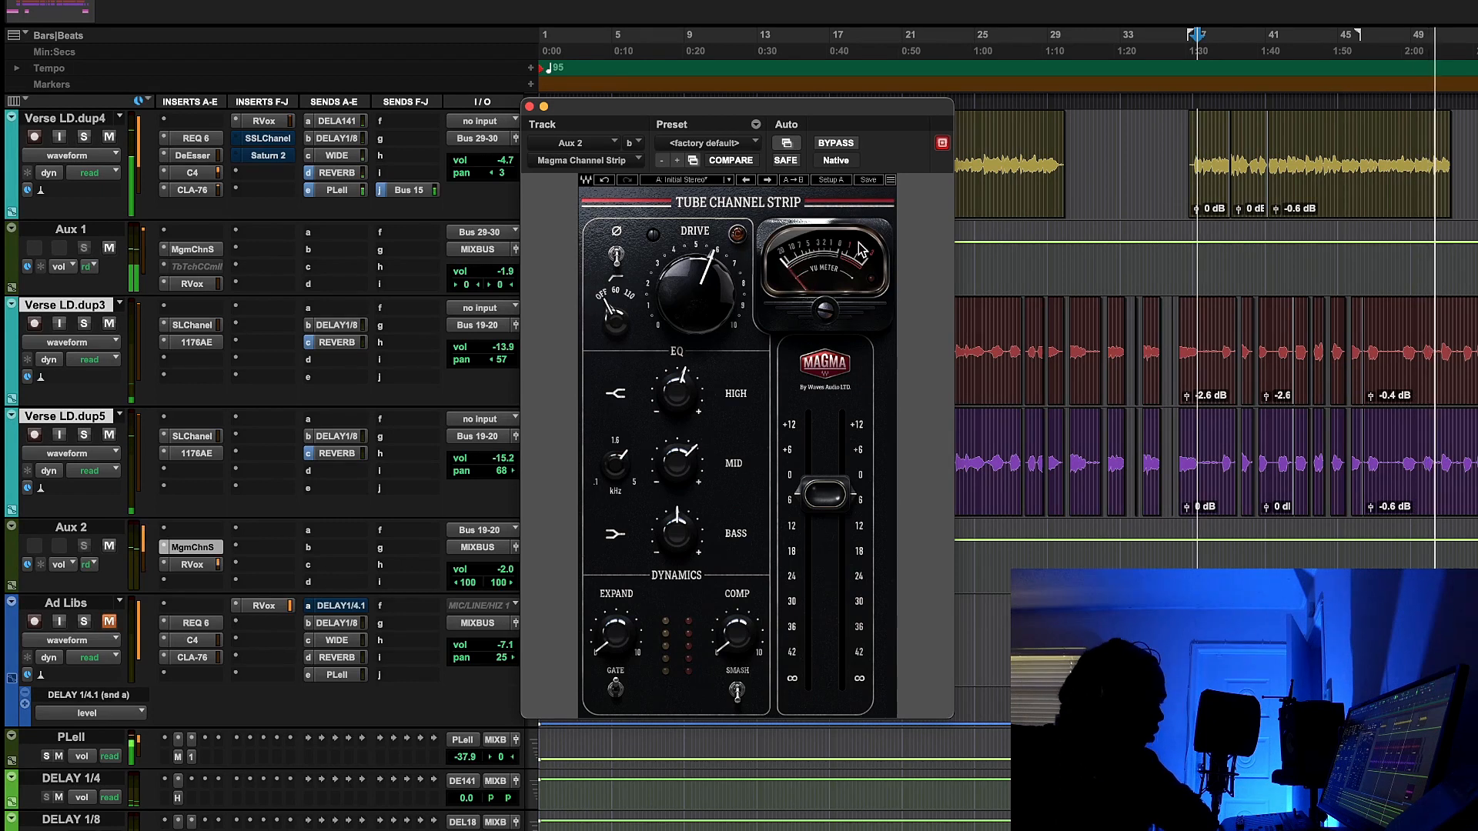
Compare Aux 2's vocals with the level-adjusted Magma Channel Strip bypassed and active, and stop playback
click(842, 144)
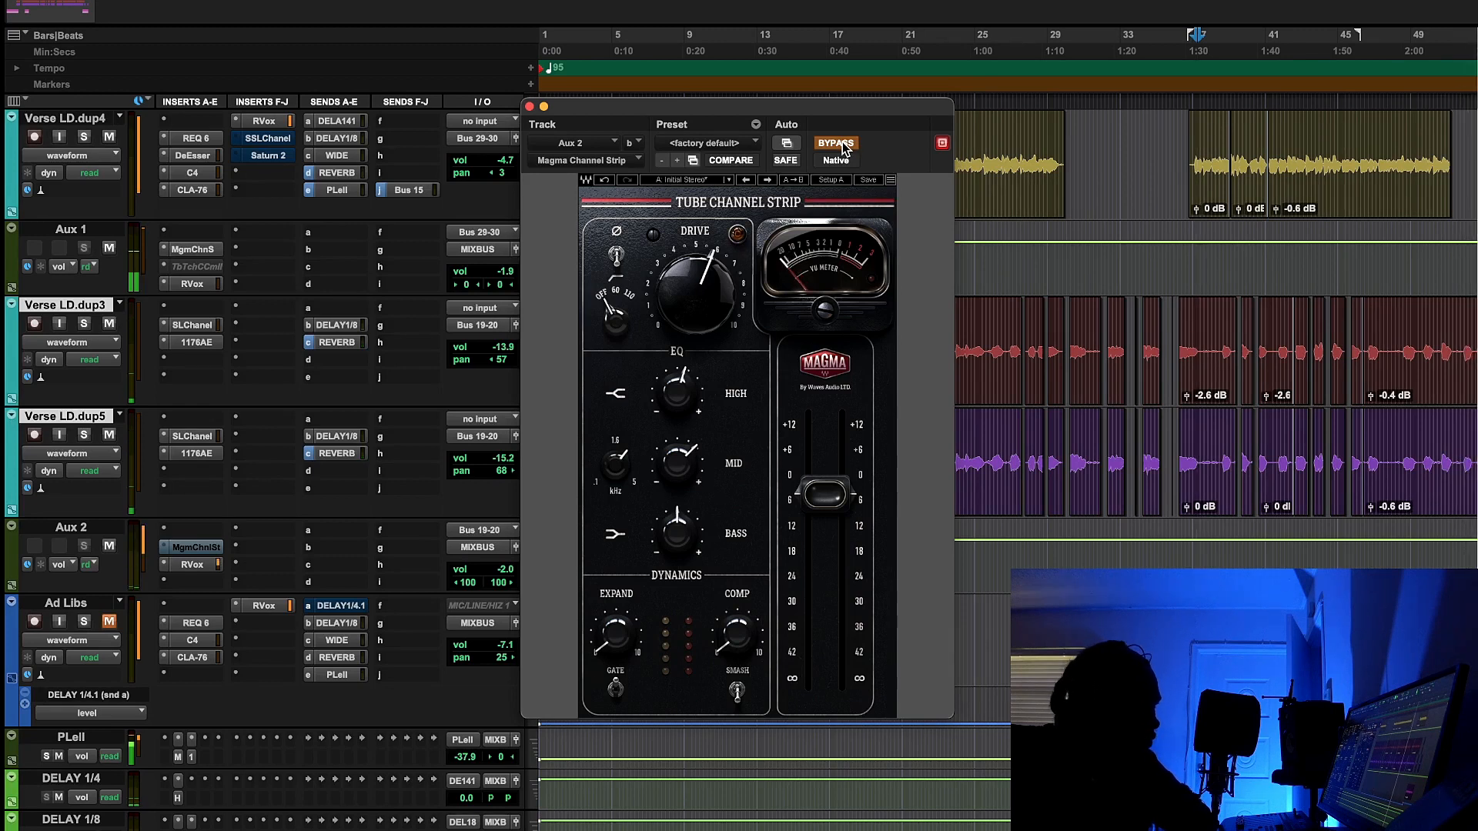
click(846, 145)
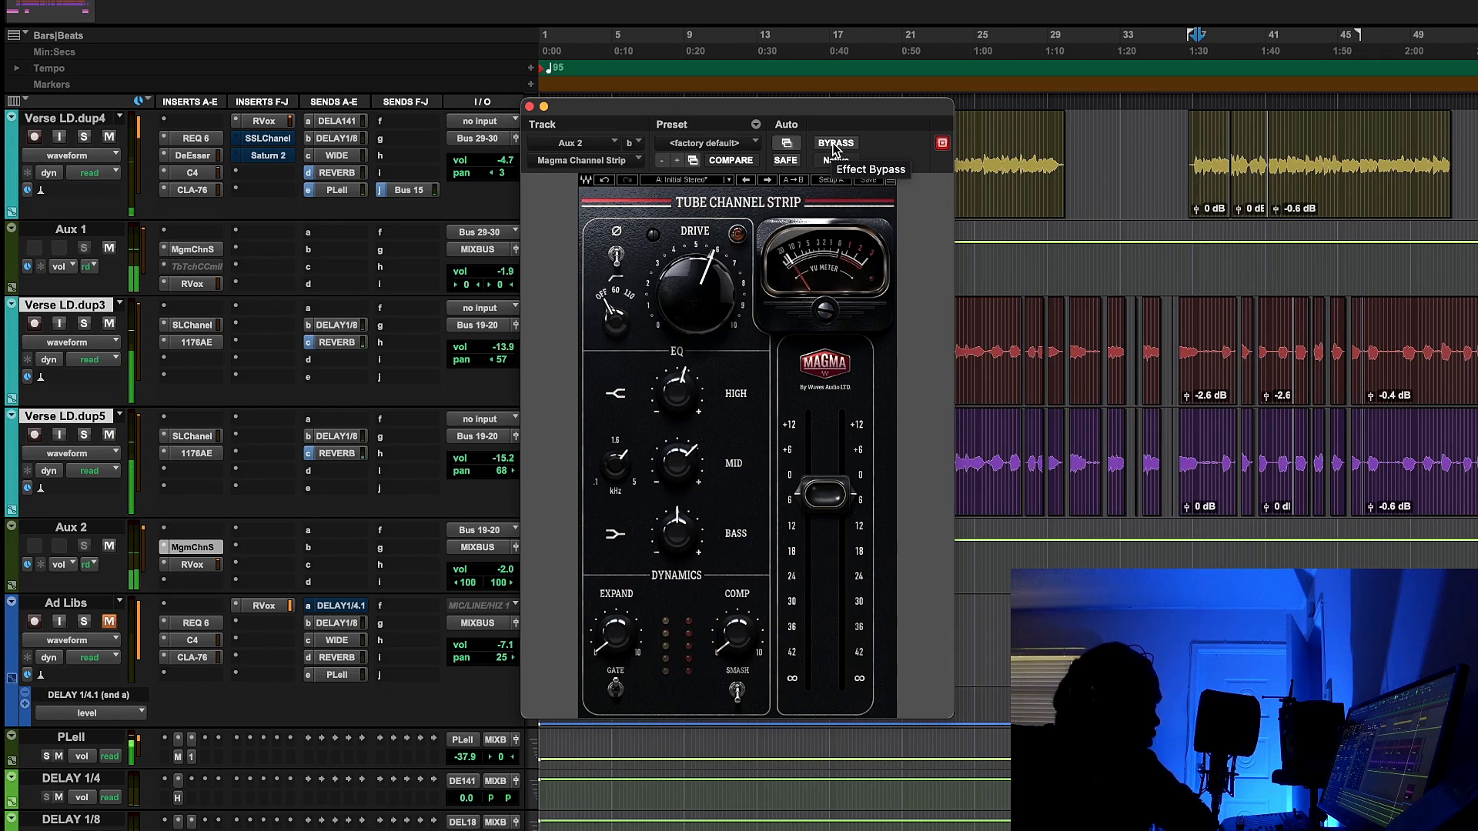
click(833, 147)
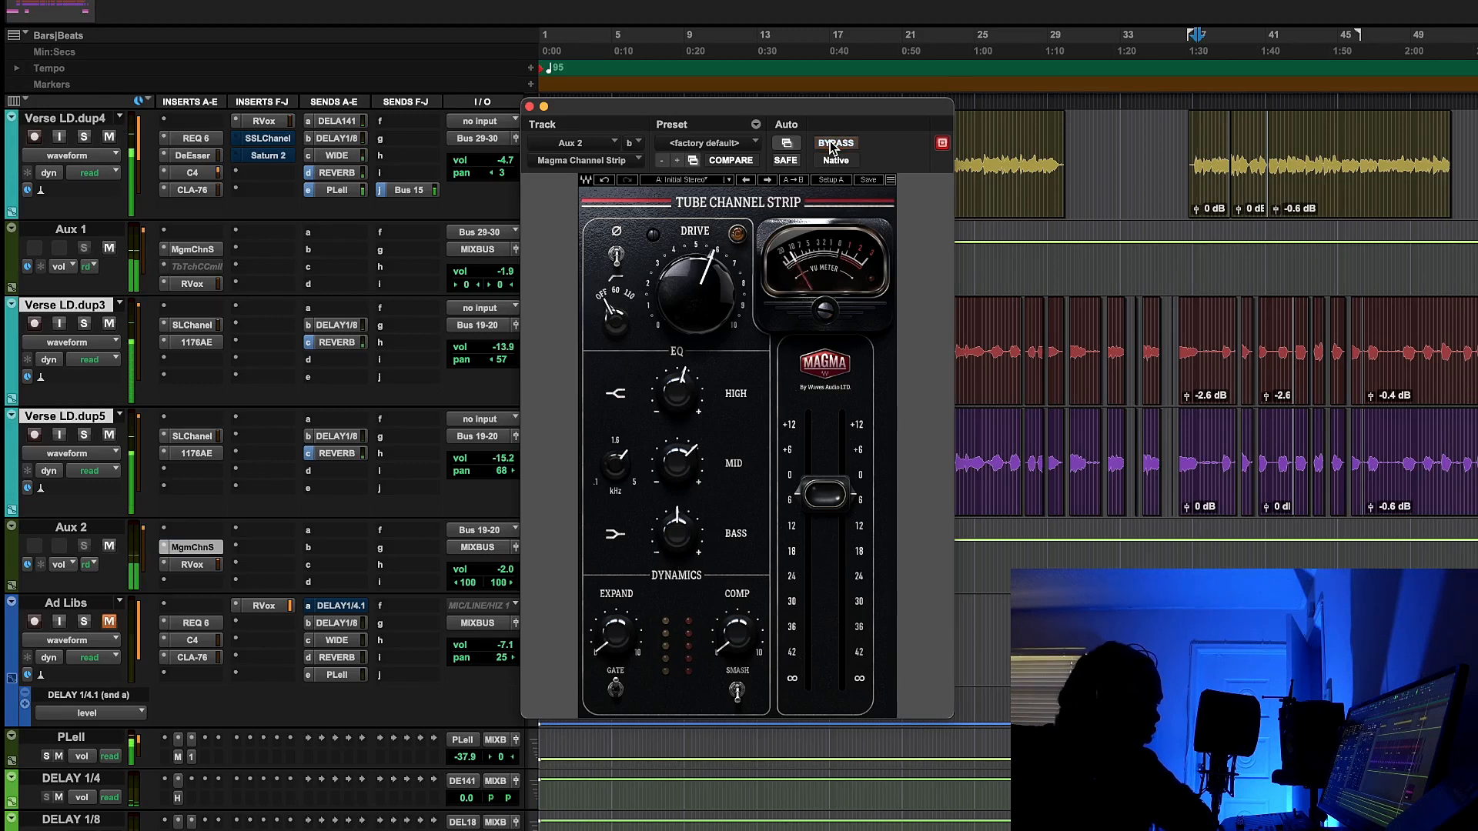
click(832, 146)
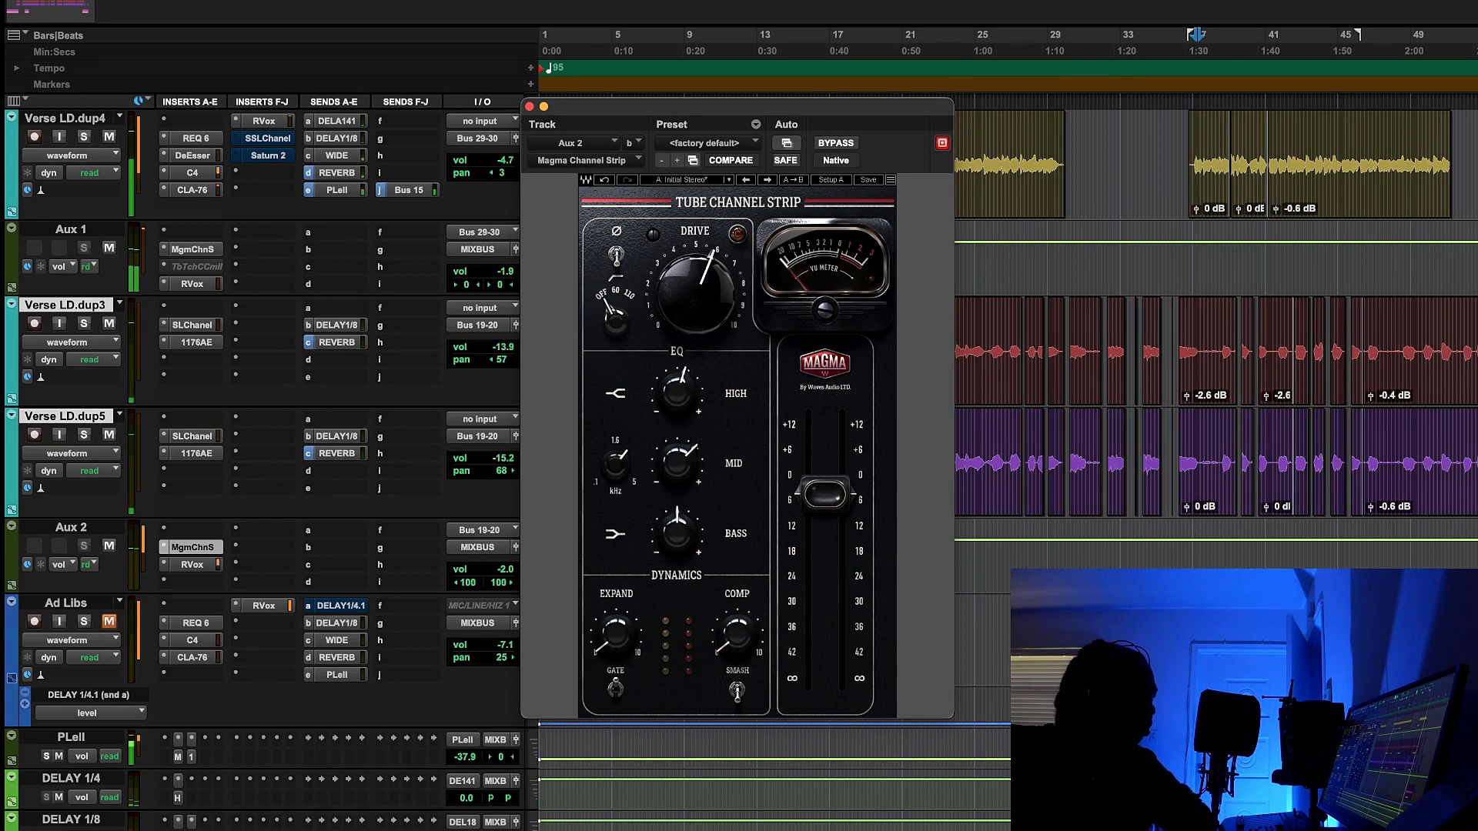
key(space)
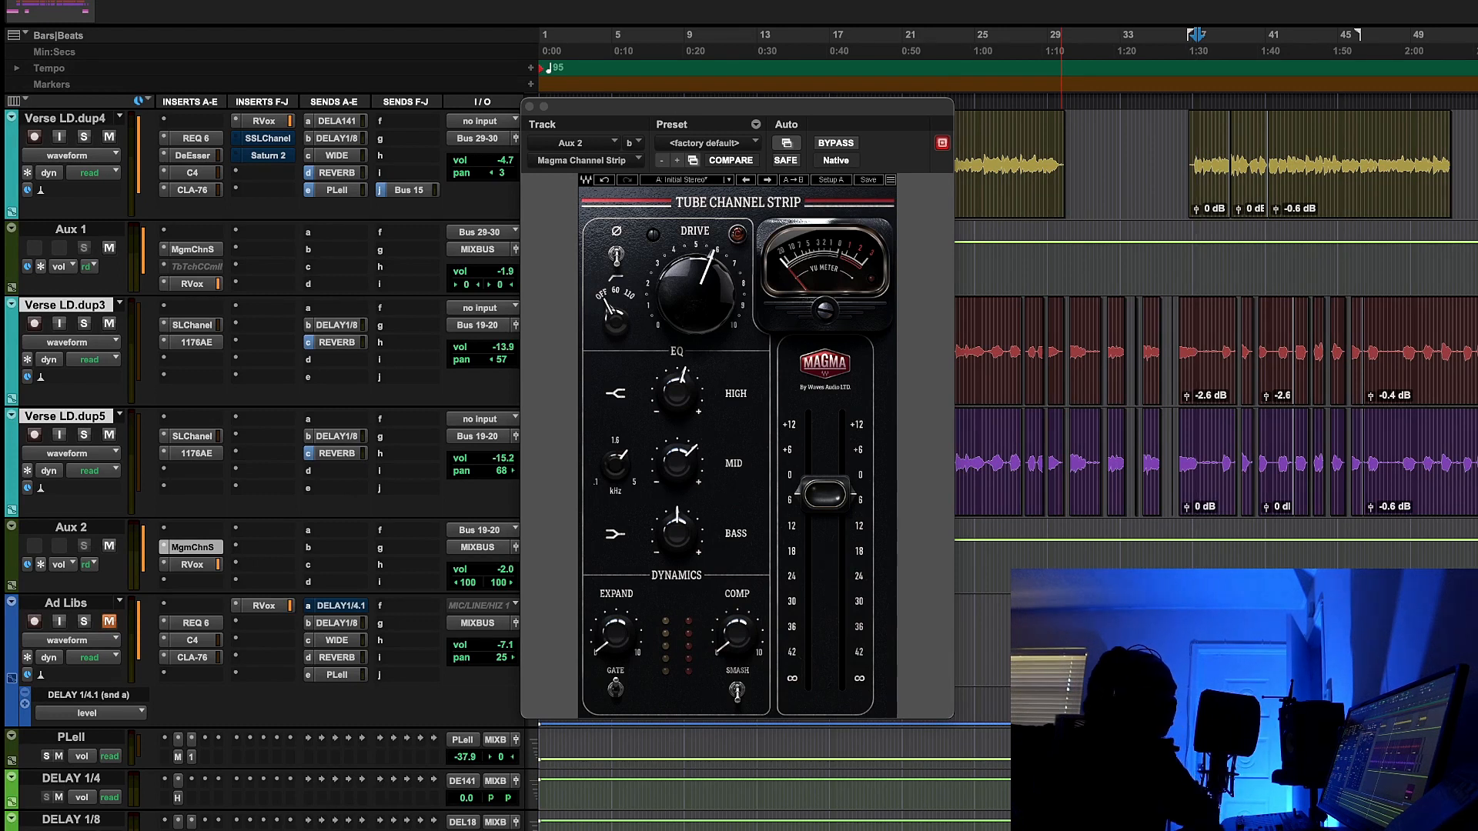
Play the mix with the beat to compare Aux 2's Magma Channel Strip active and bypassed, reactivate it and close its window
scroll(1217, 385, up, 5)
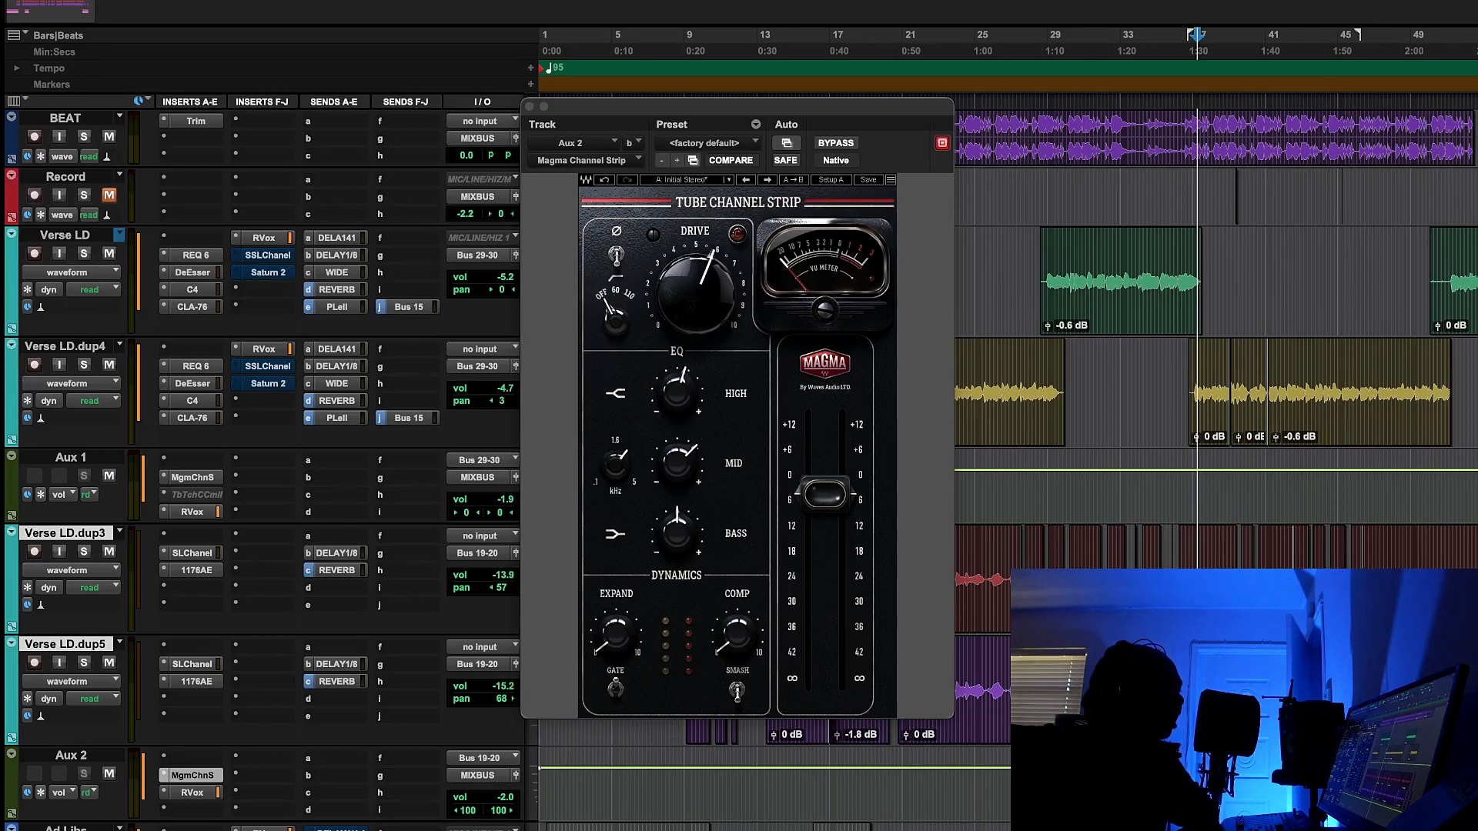
key(space)
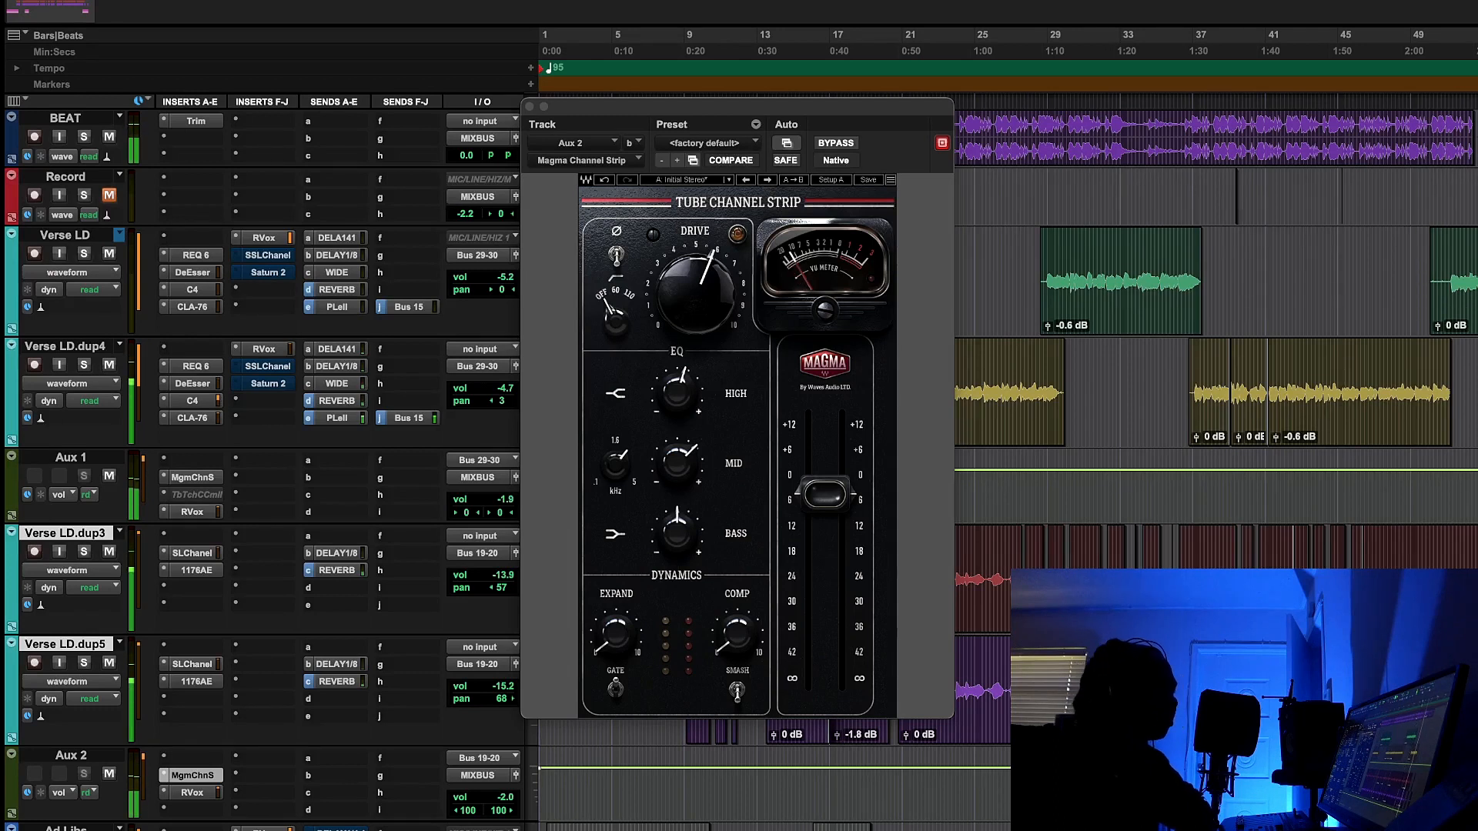
click(823, 148)
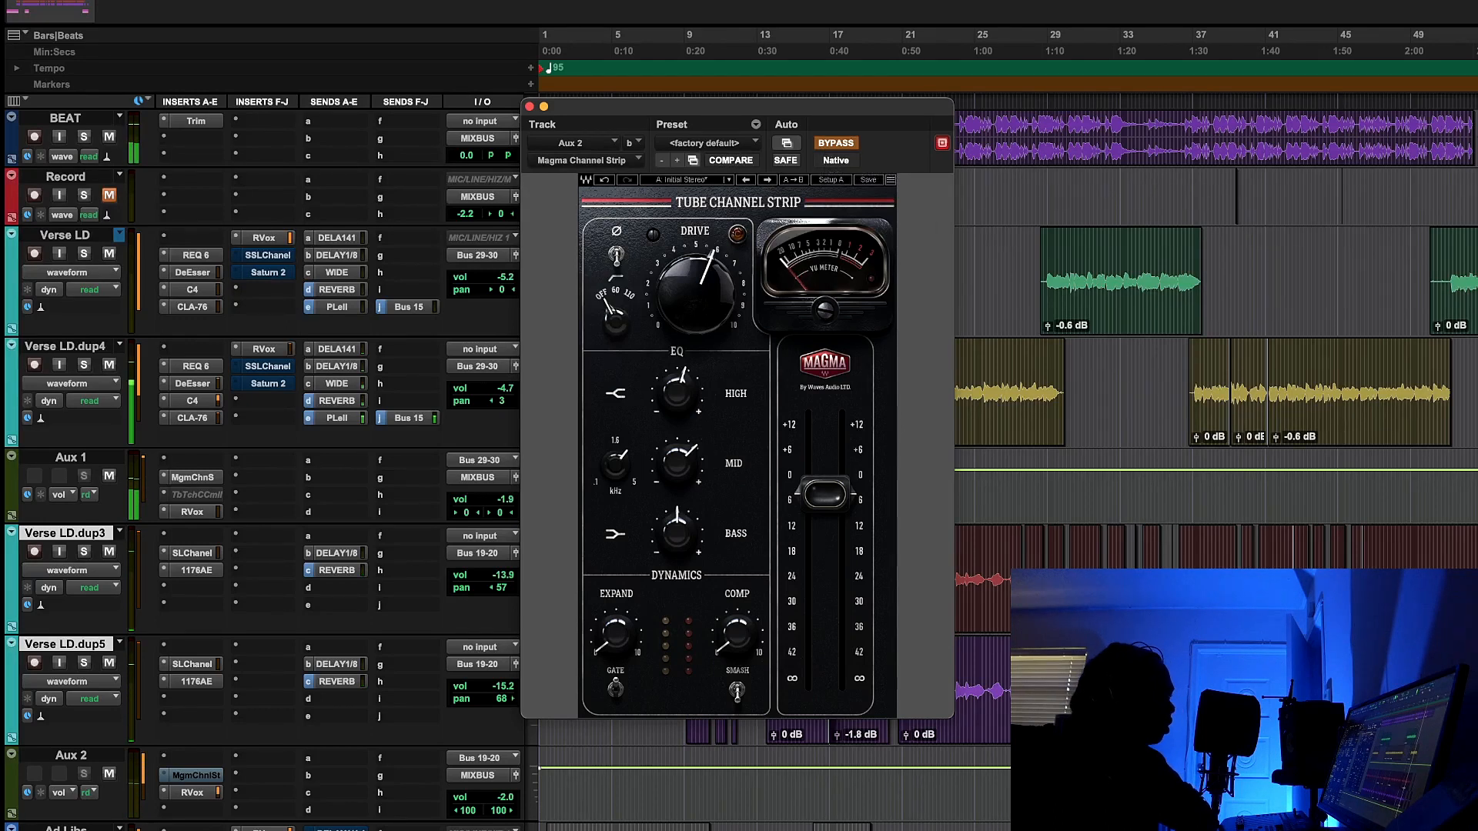
key(space)
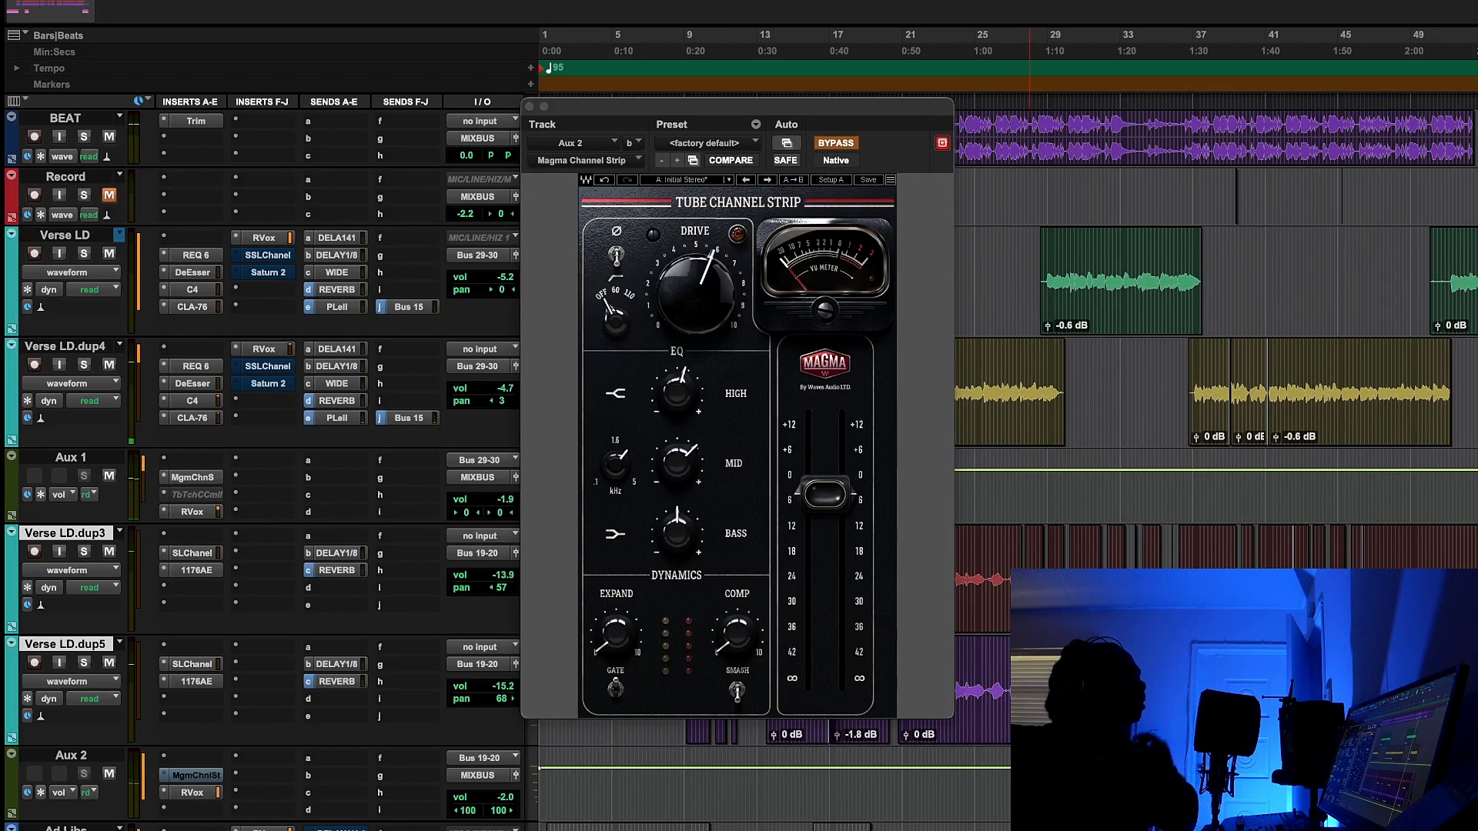
click(836, 146)
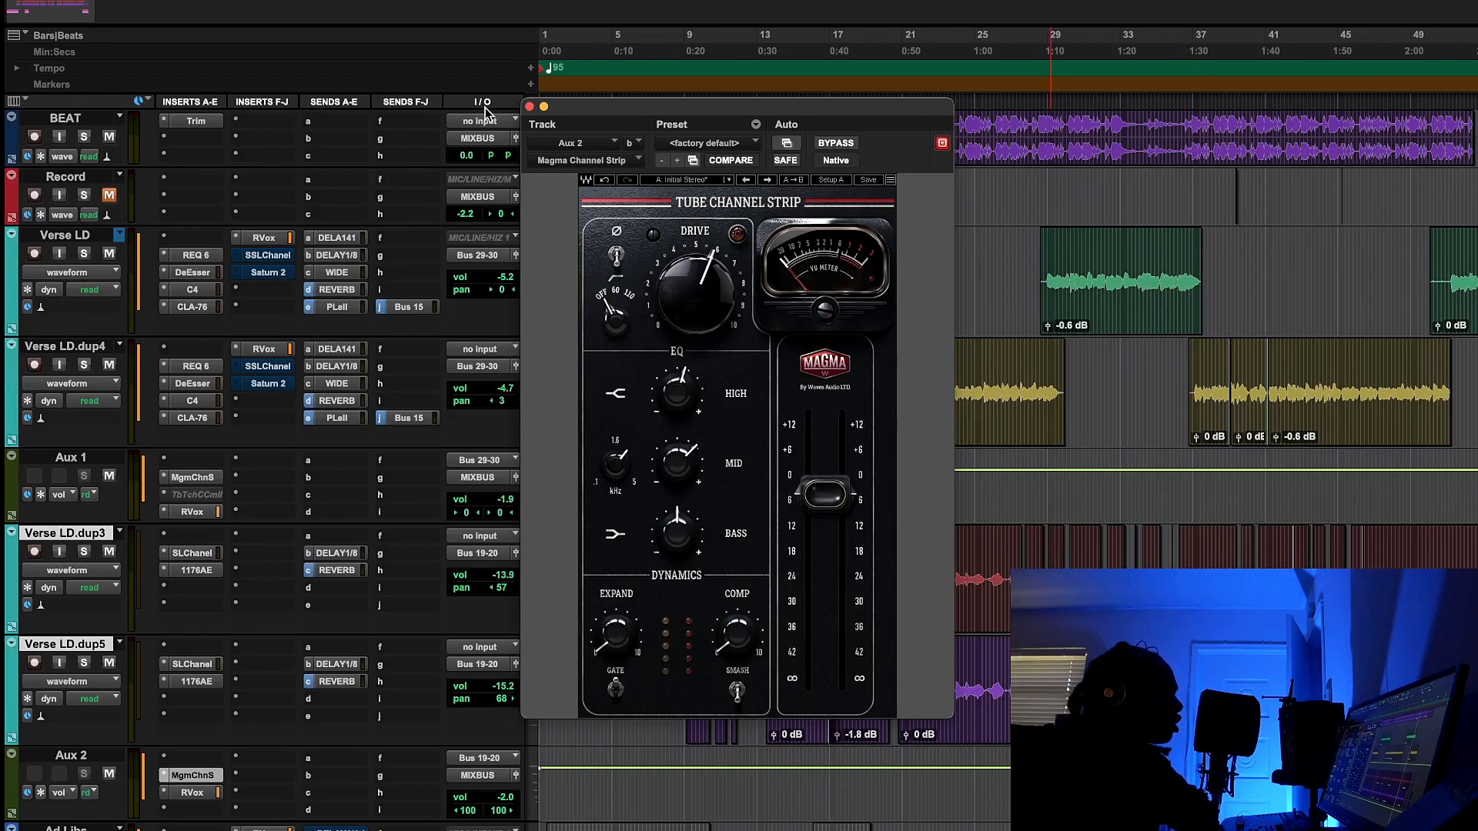
click(530, 106)
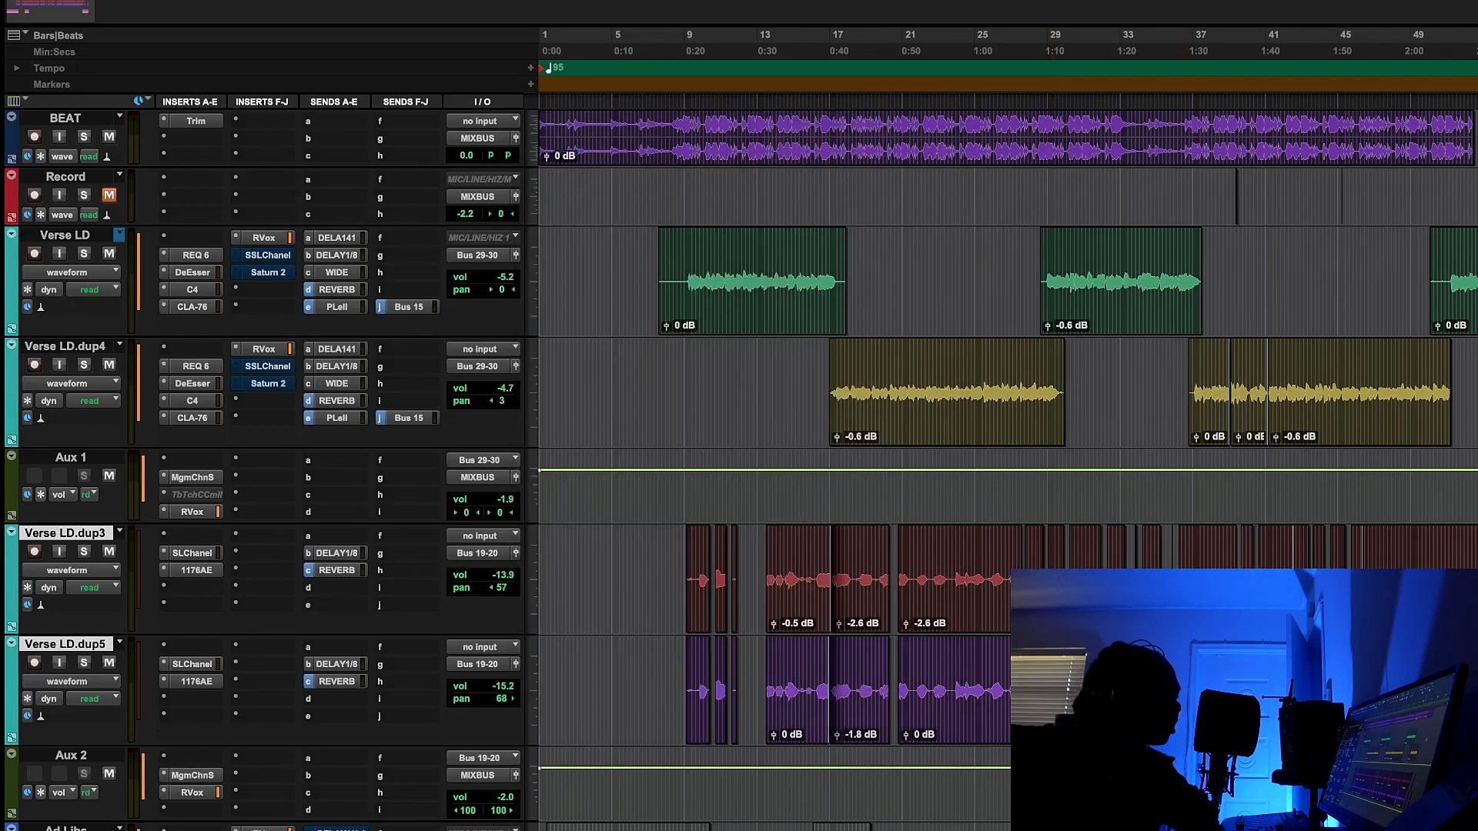
Open the Magma Channel Strip on the PLell track and examine its Drive, EQ and Comp settings
scroll(131, 568, down, 10)
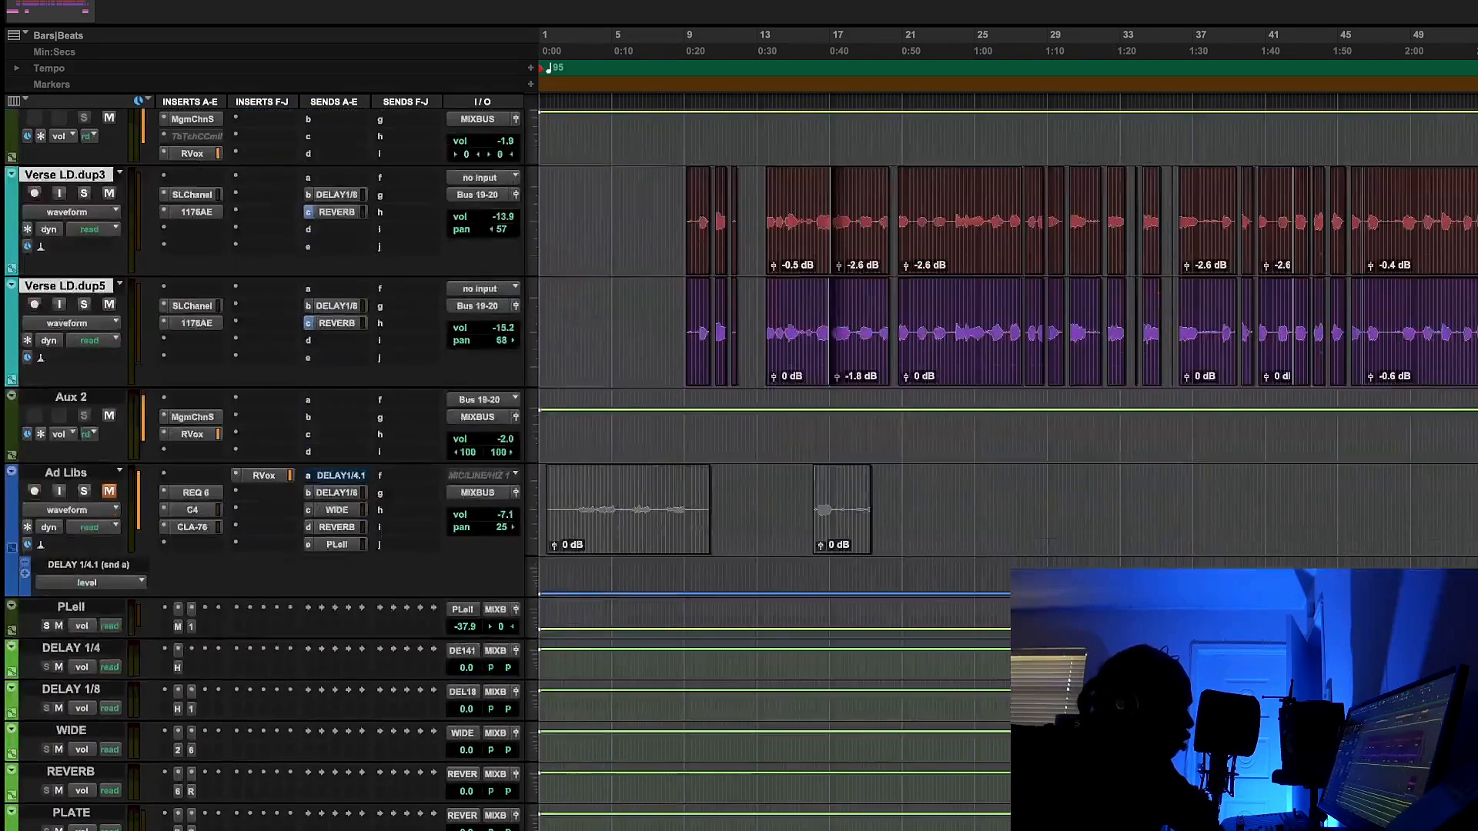
click(177, 628)
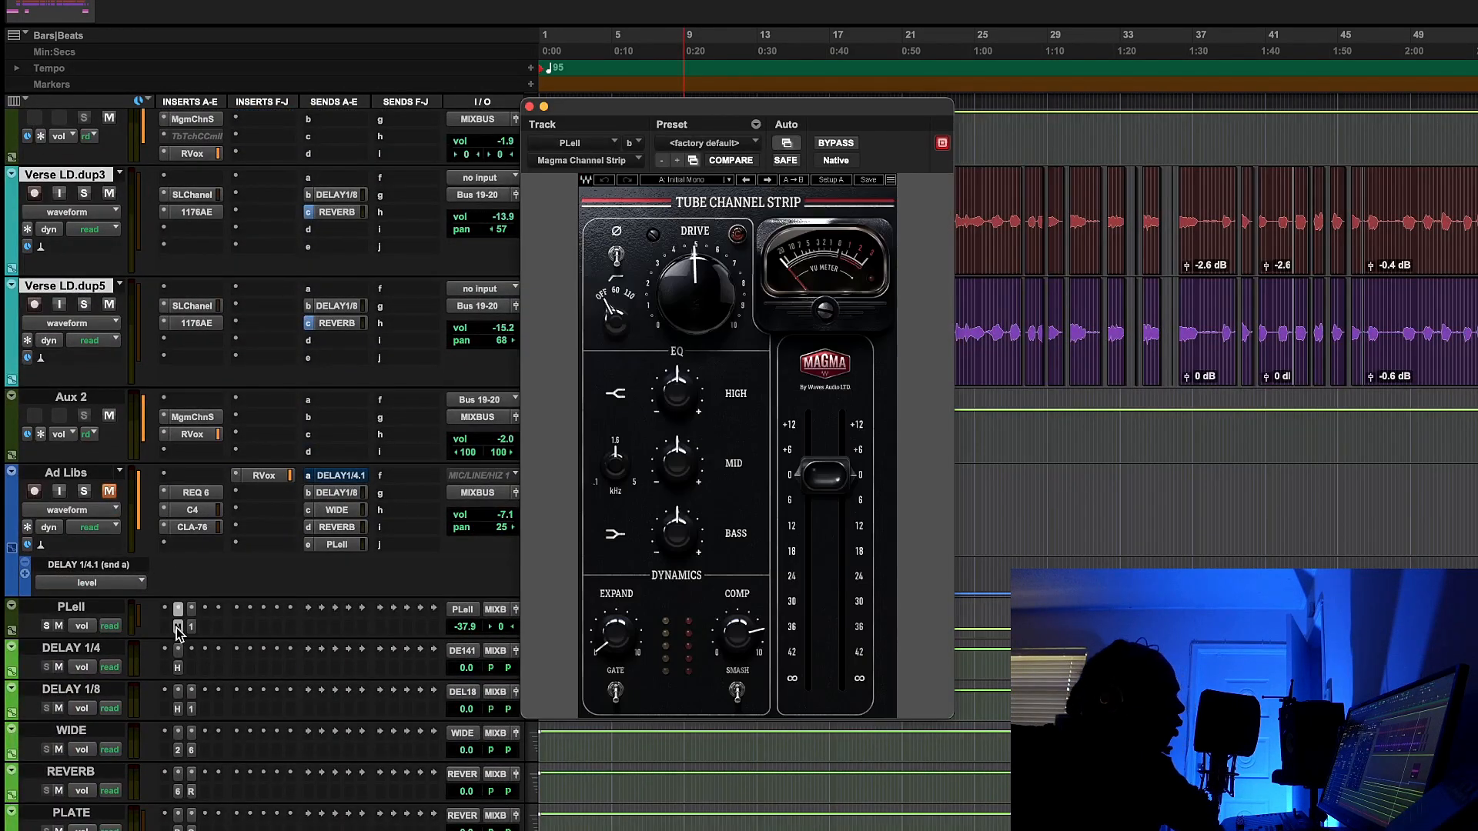
drag(741, 108, 498, 61)
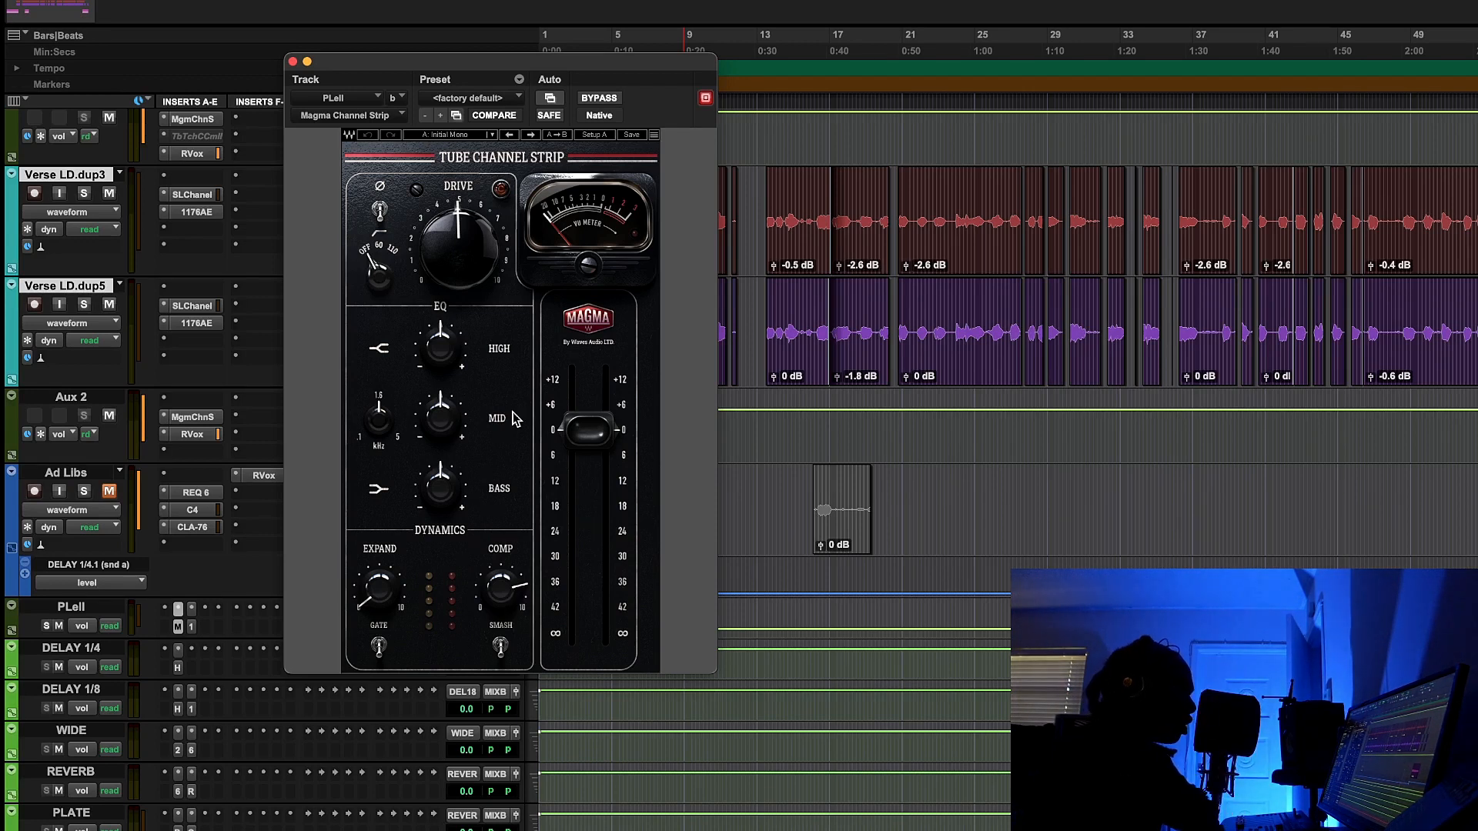
click(862, 408)
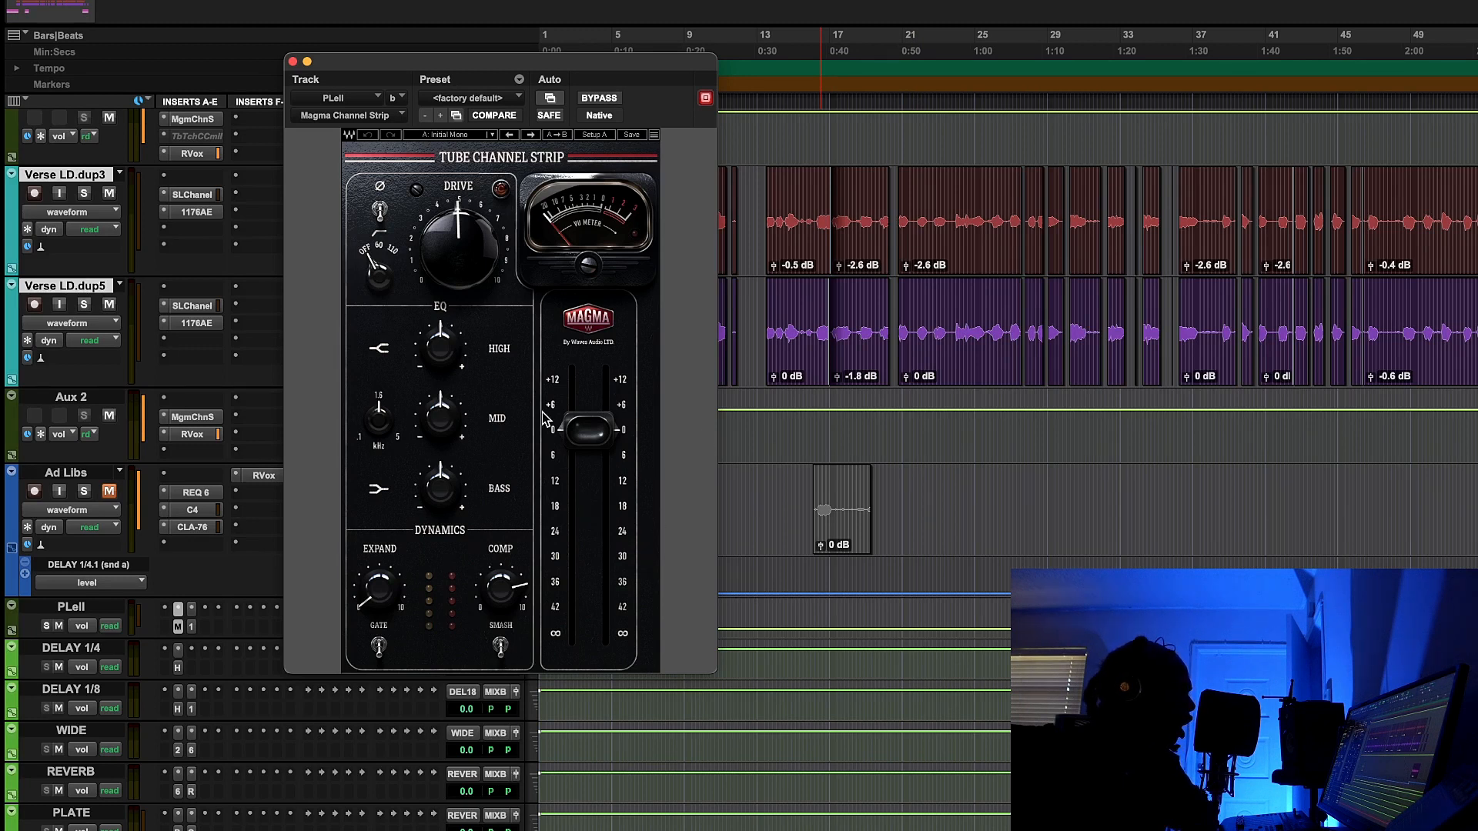
mouse_move(516, 614)
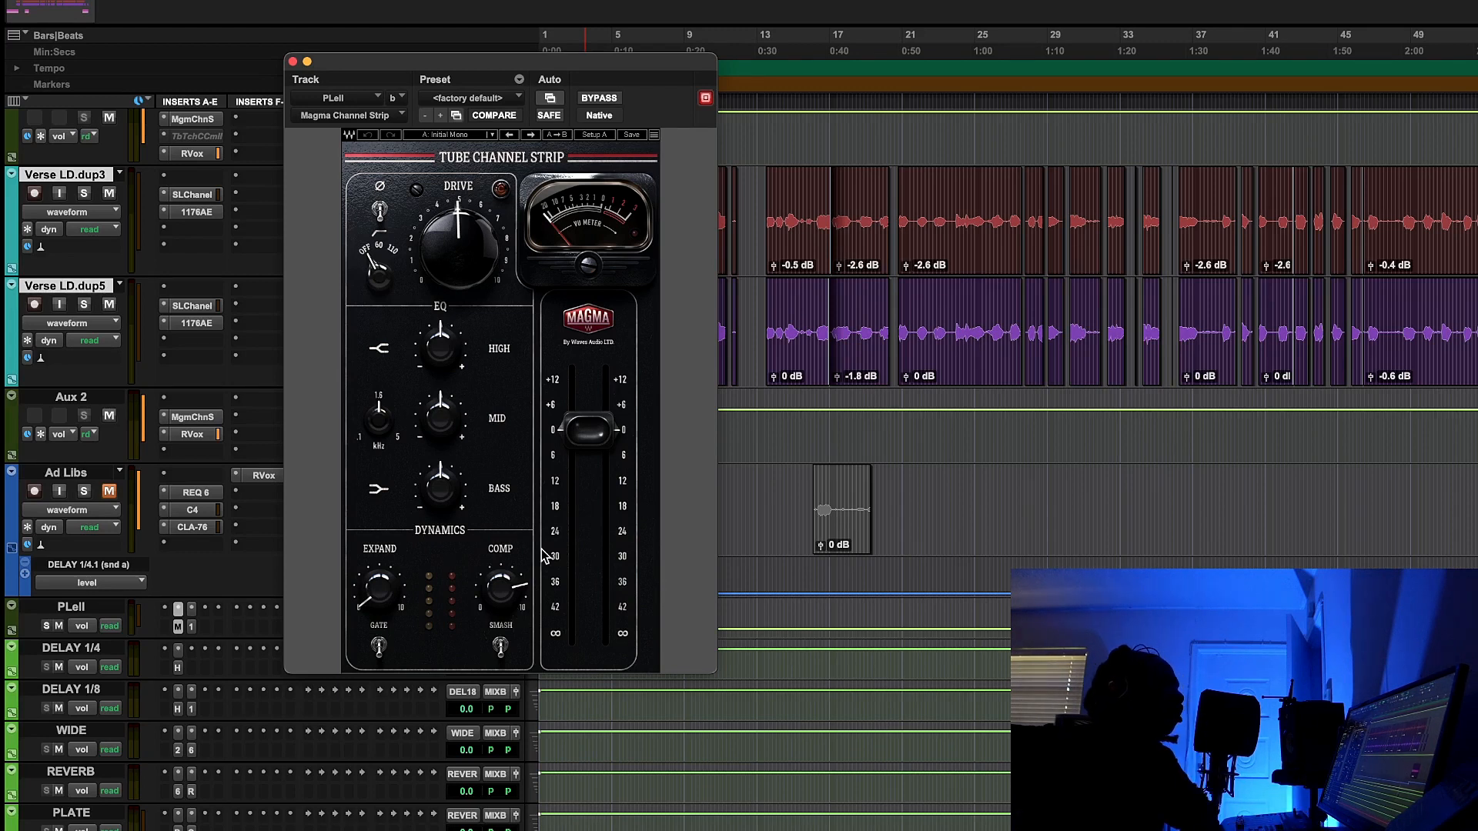
Play from about bar 45 to compare PLell's Magma Channel Strip active and bypassed, leave it active and close its window
click(1311, 231)
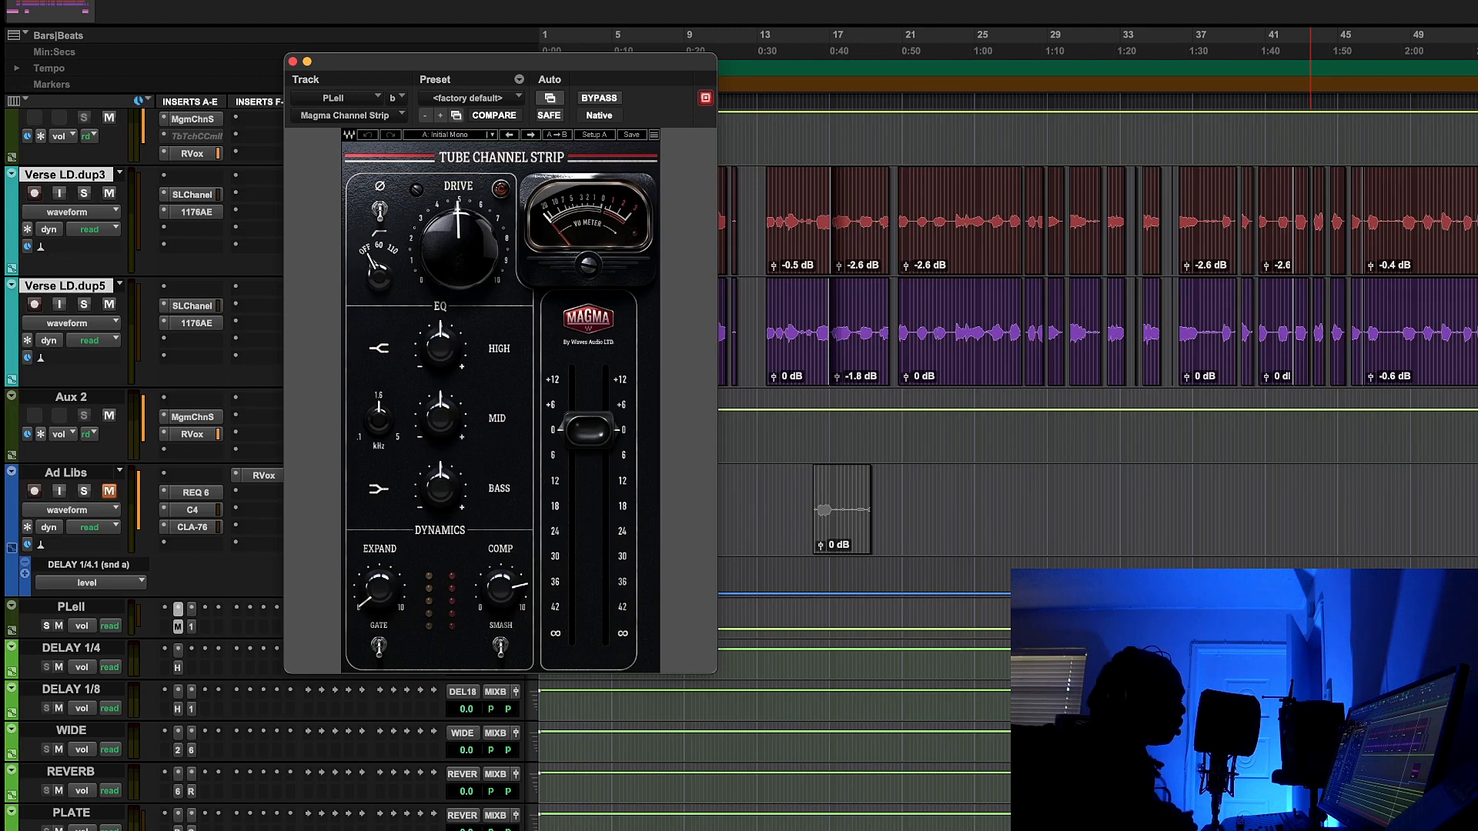
click(1072, 67)
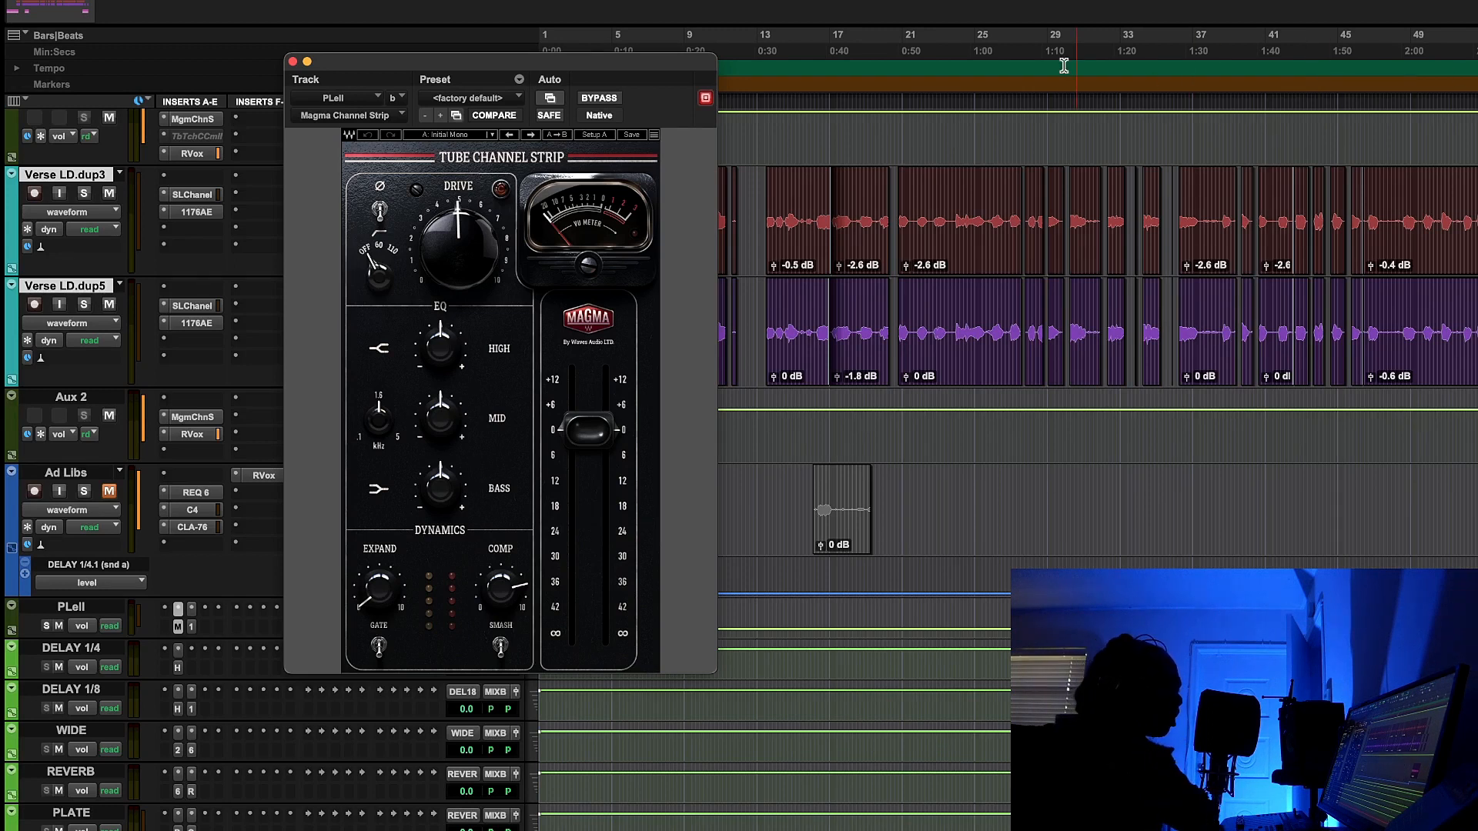
click(1342, 56)
key(space)
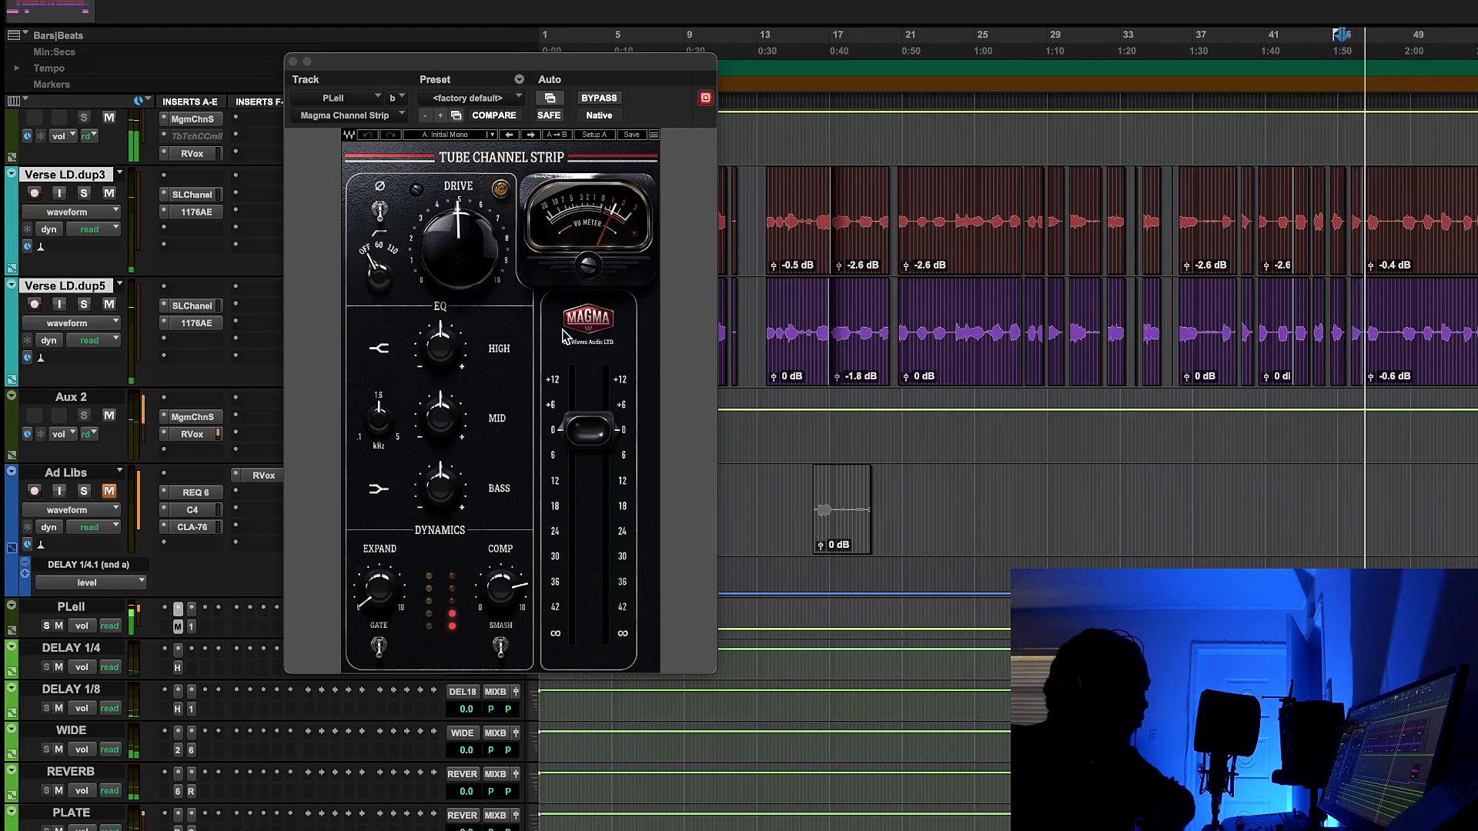
click(602, 99)
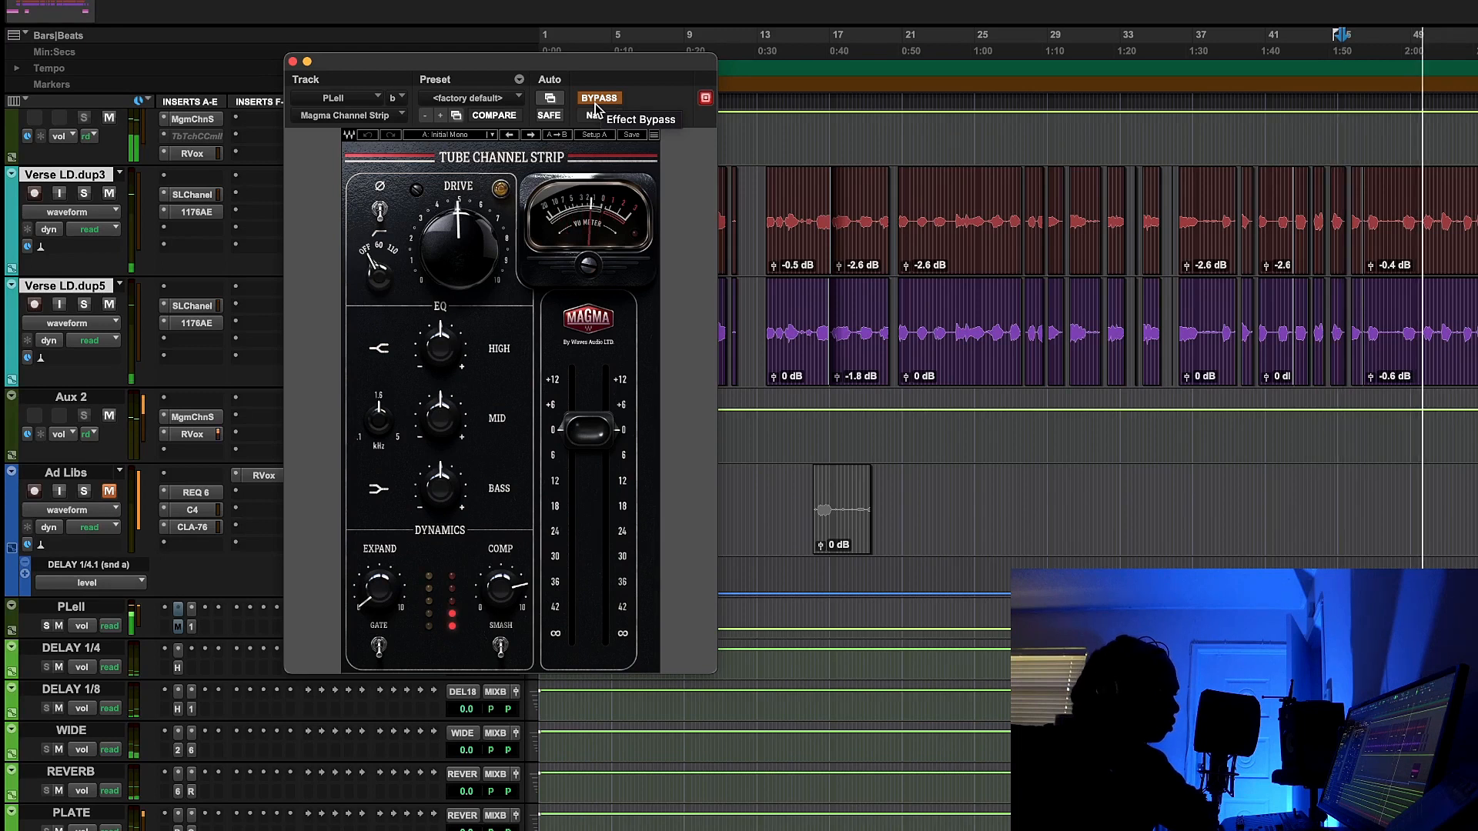
click(595, 103)
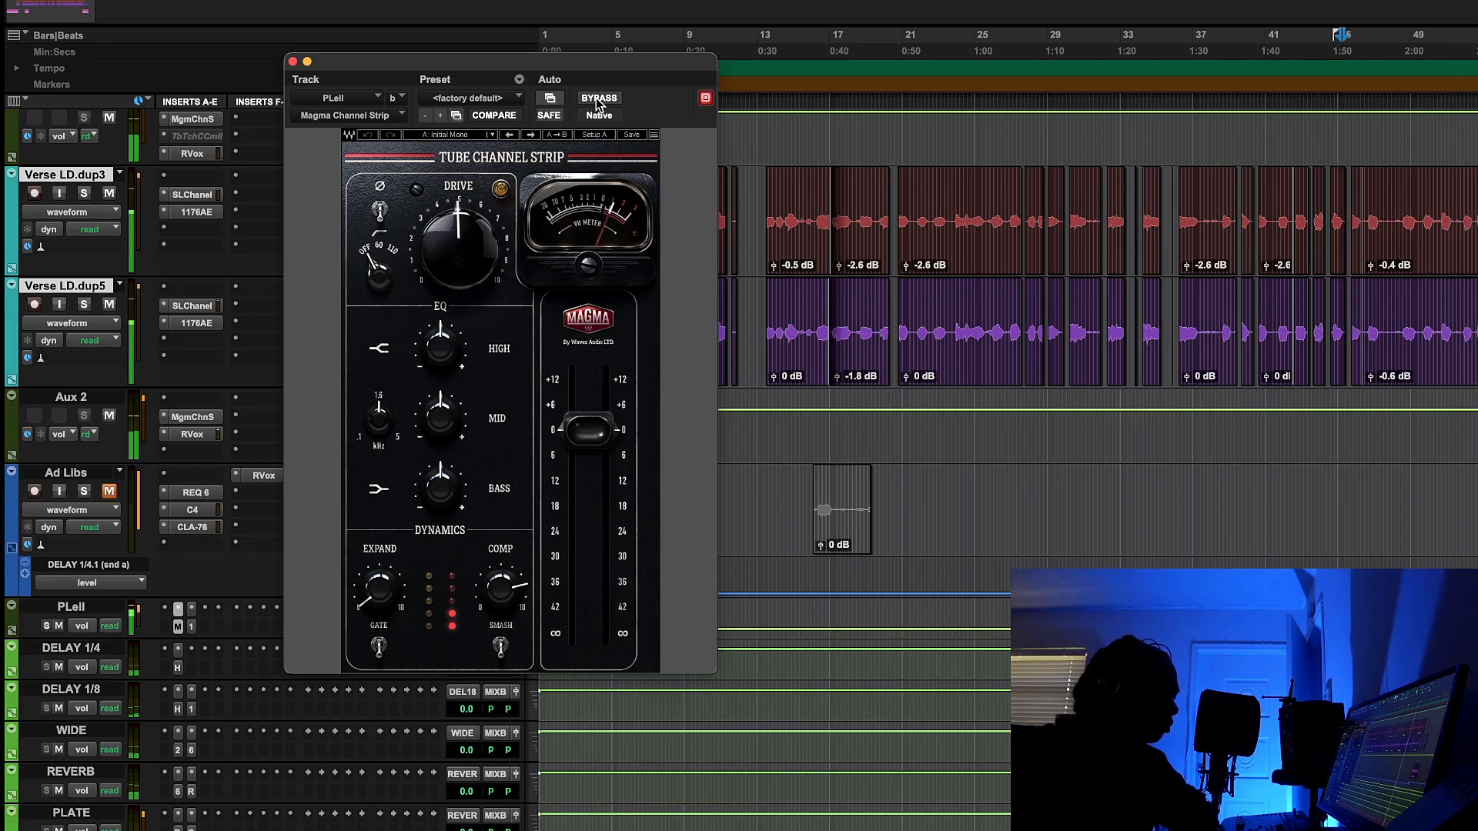
click(598, 101)
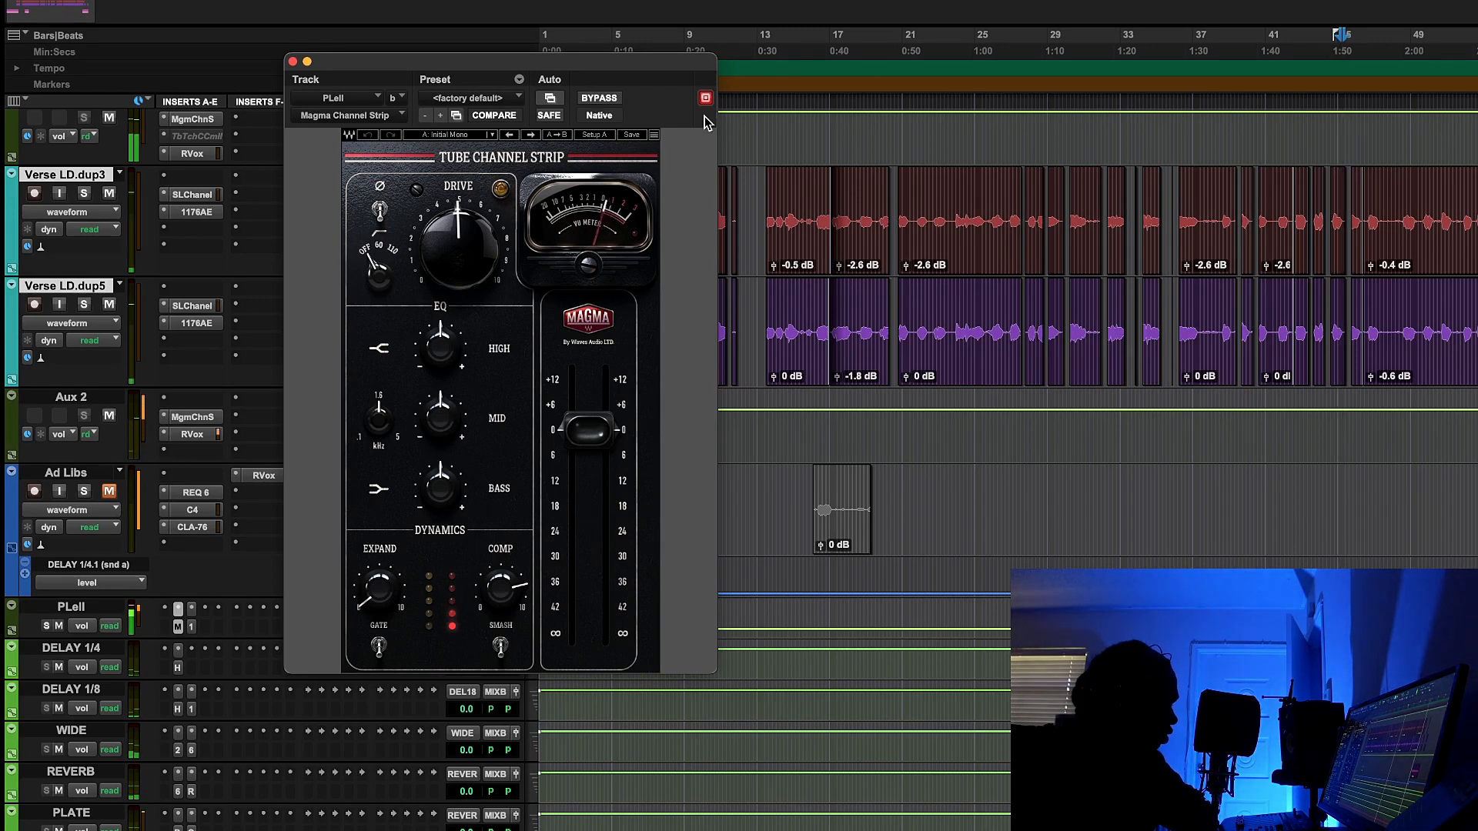
key(space)
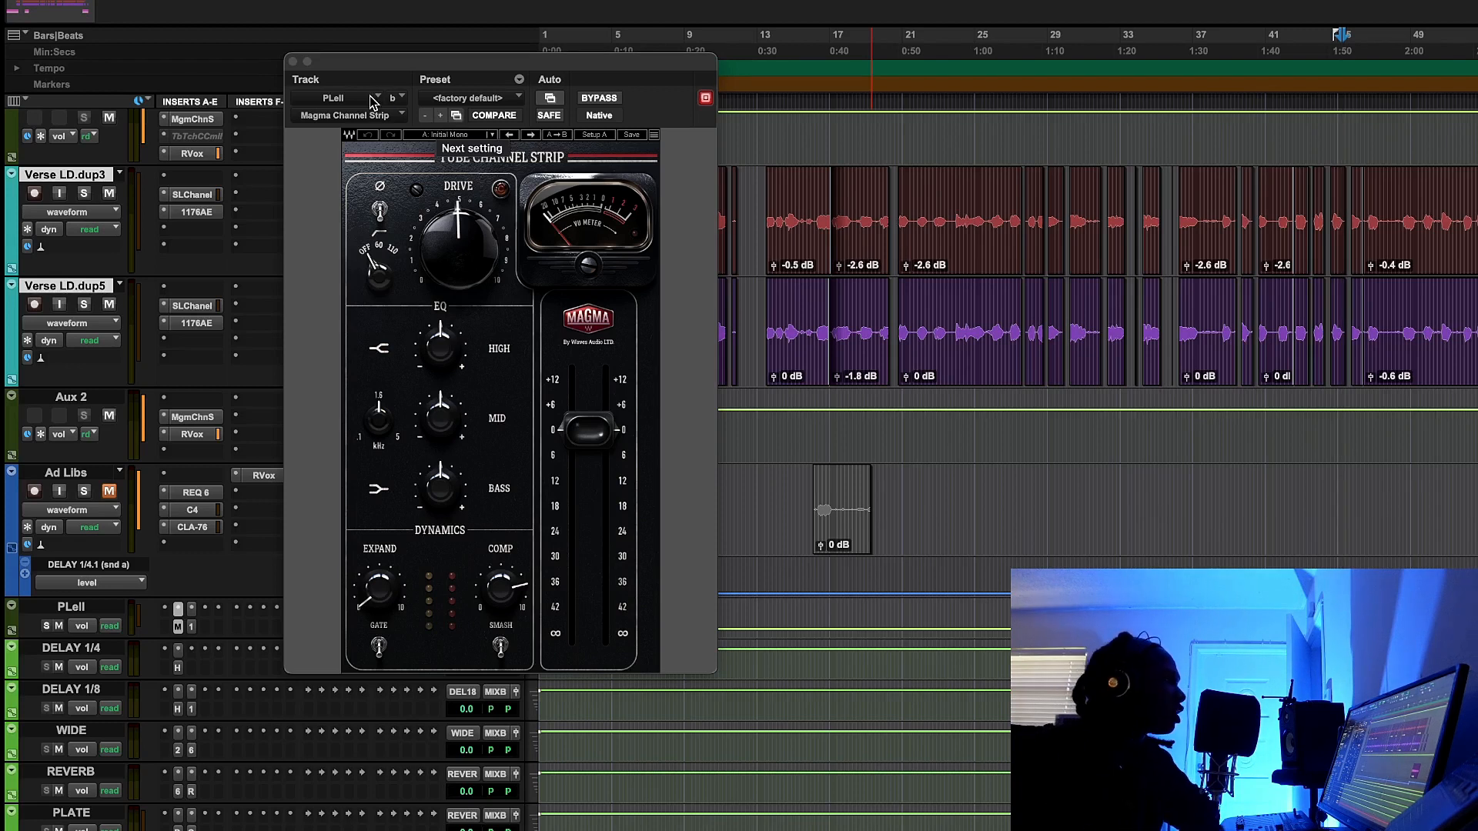
click(293, 62)
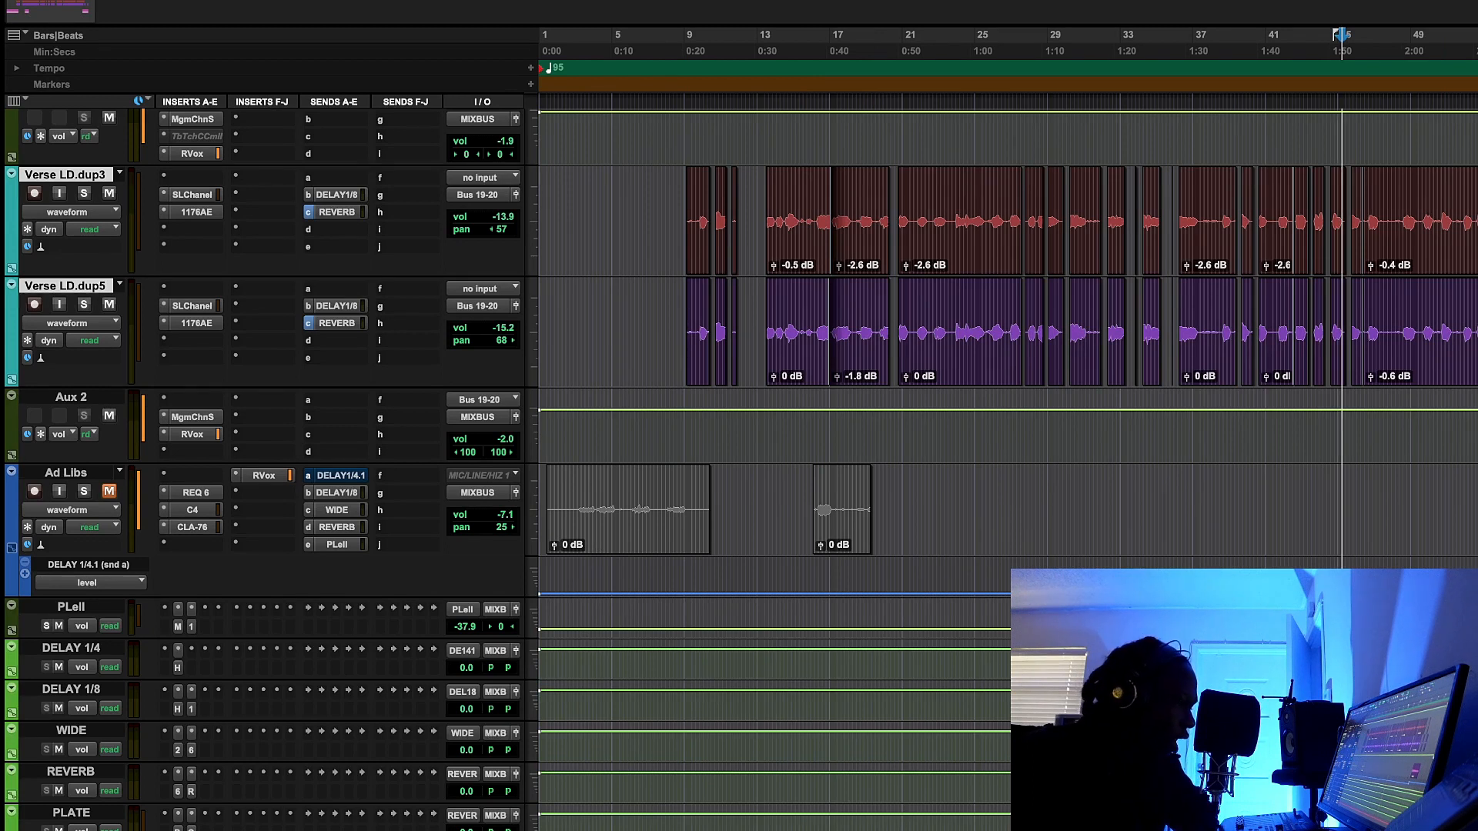
Open the MixBus StudioRack, start playback from about bar 46 and show the Magma Channel Strip in its parallel split
scroll(247, 799, down, 3)
click(189, 785)
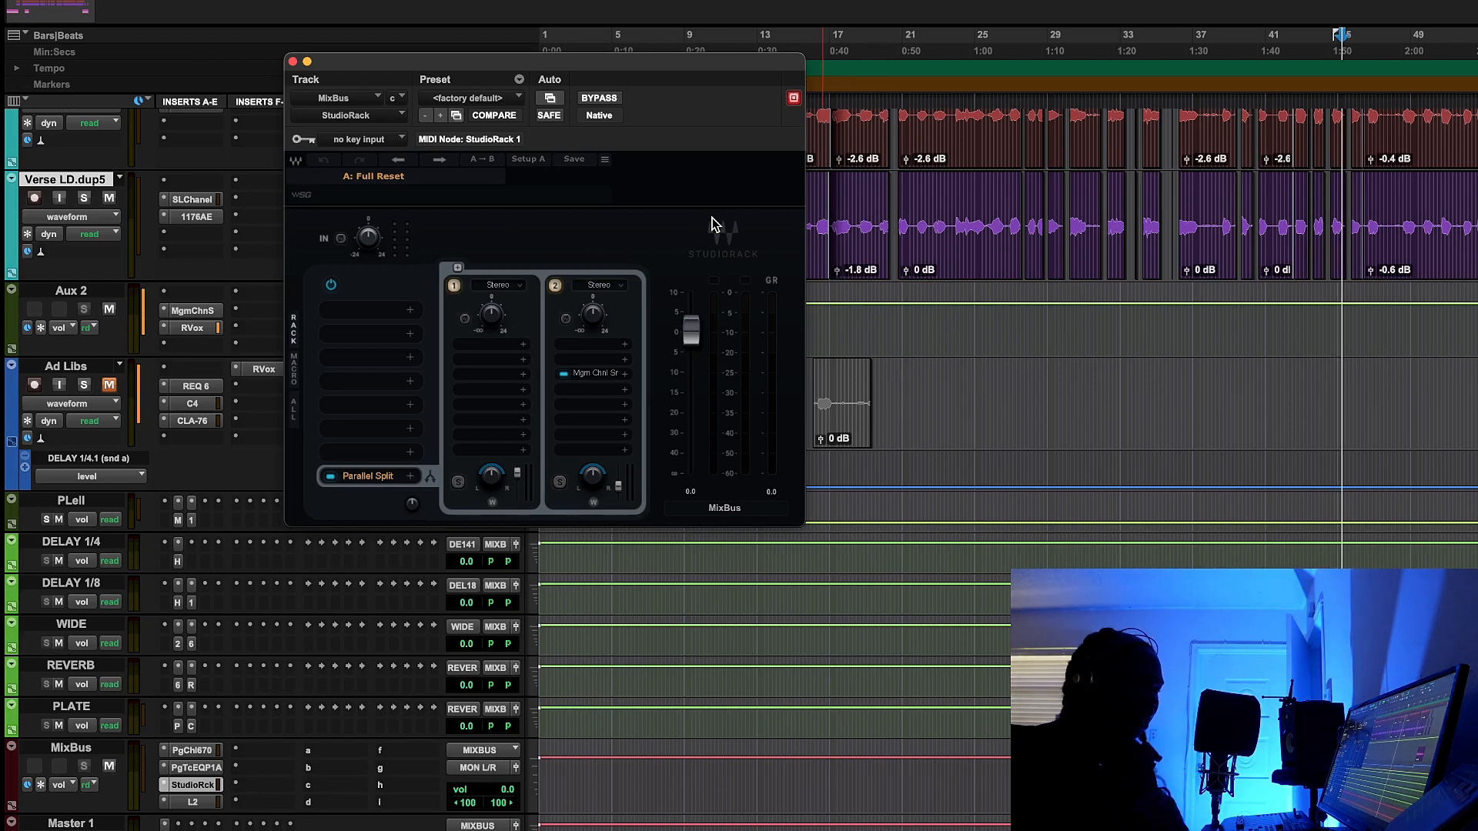
key(space)
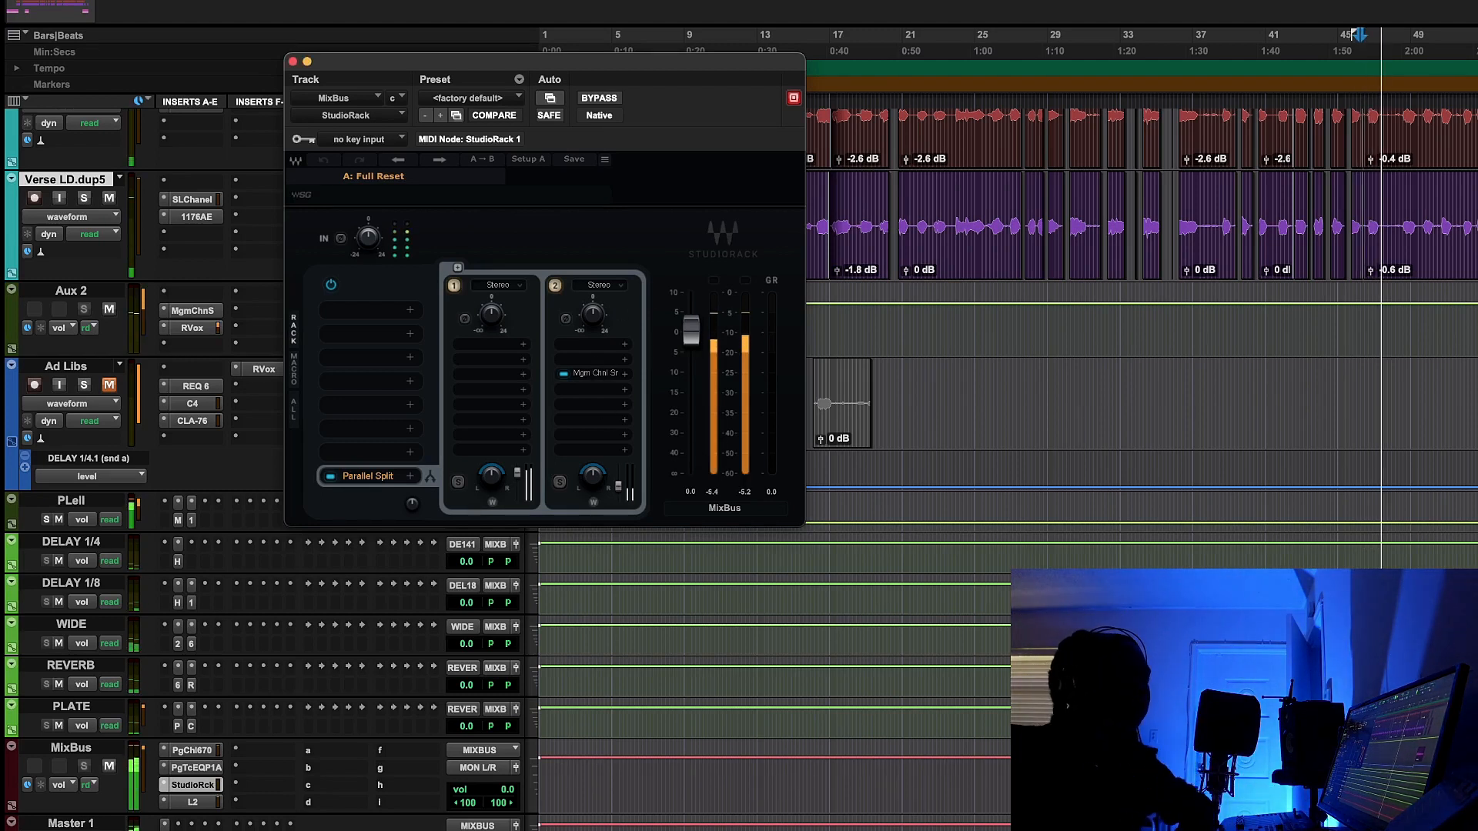
drag(1474, 44, 1048, 90)
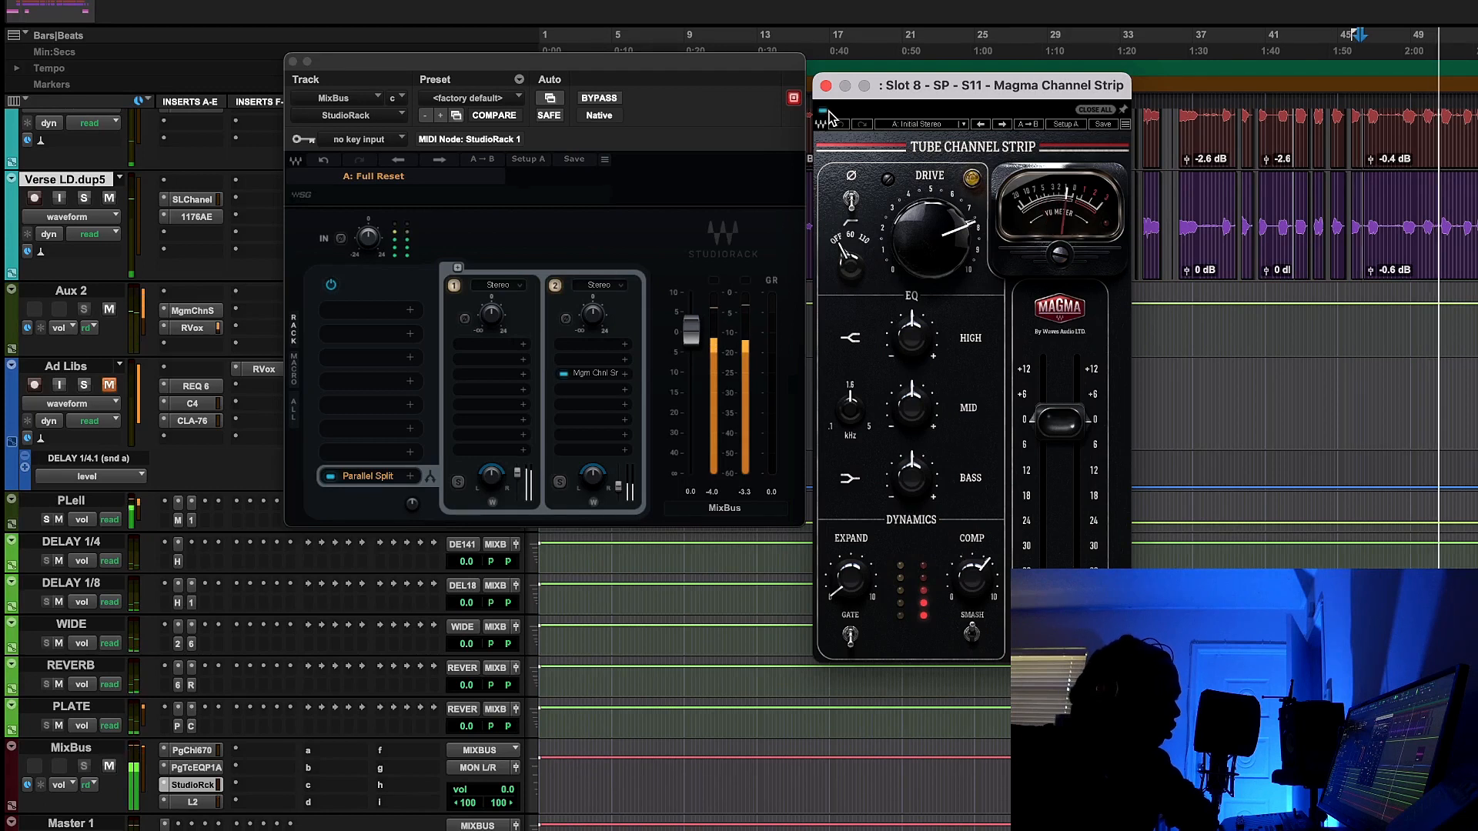
Compare the mix with StudioRack's Parallel Split disabled and enabled, leave it enabled and stop playback
click(328, 477)
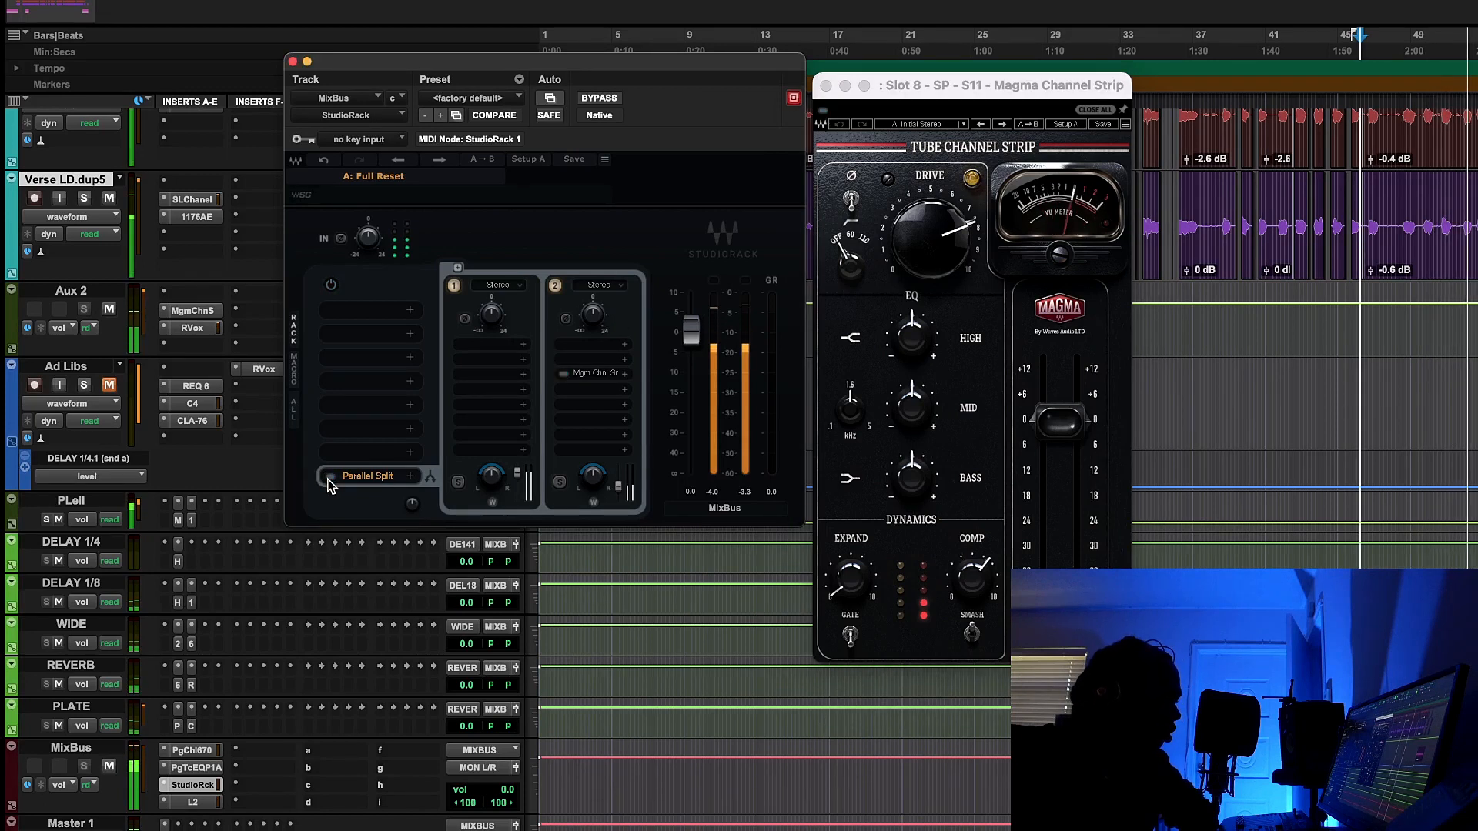
click(328, 478)
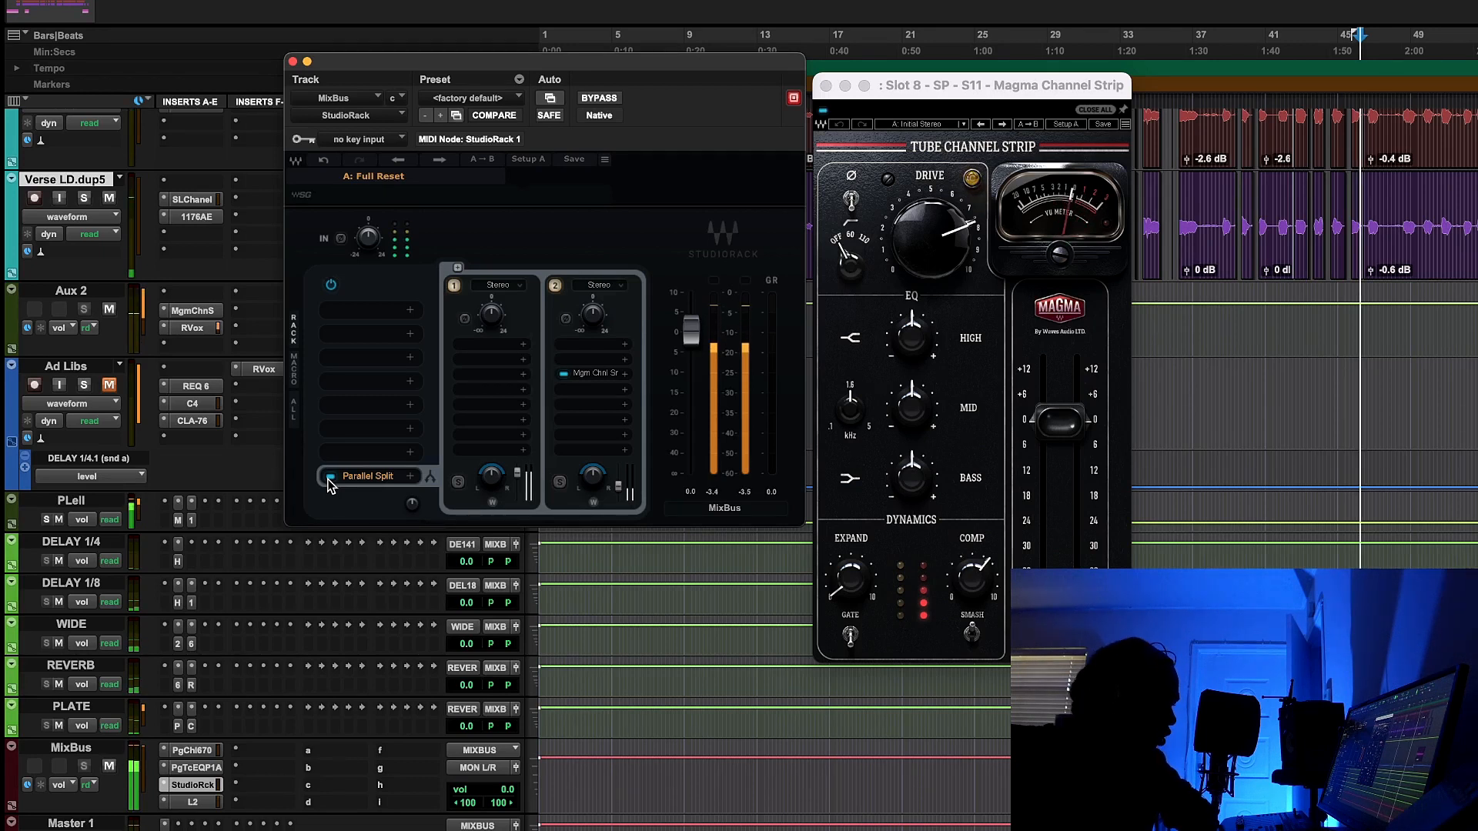
click(330, 477)
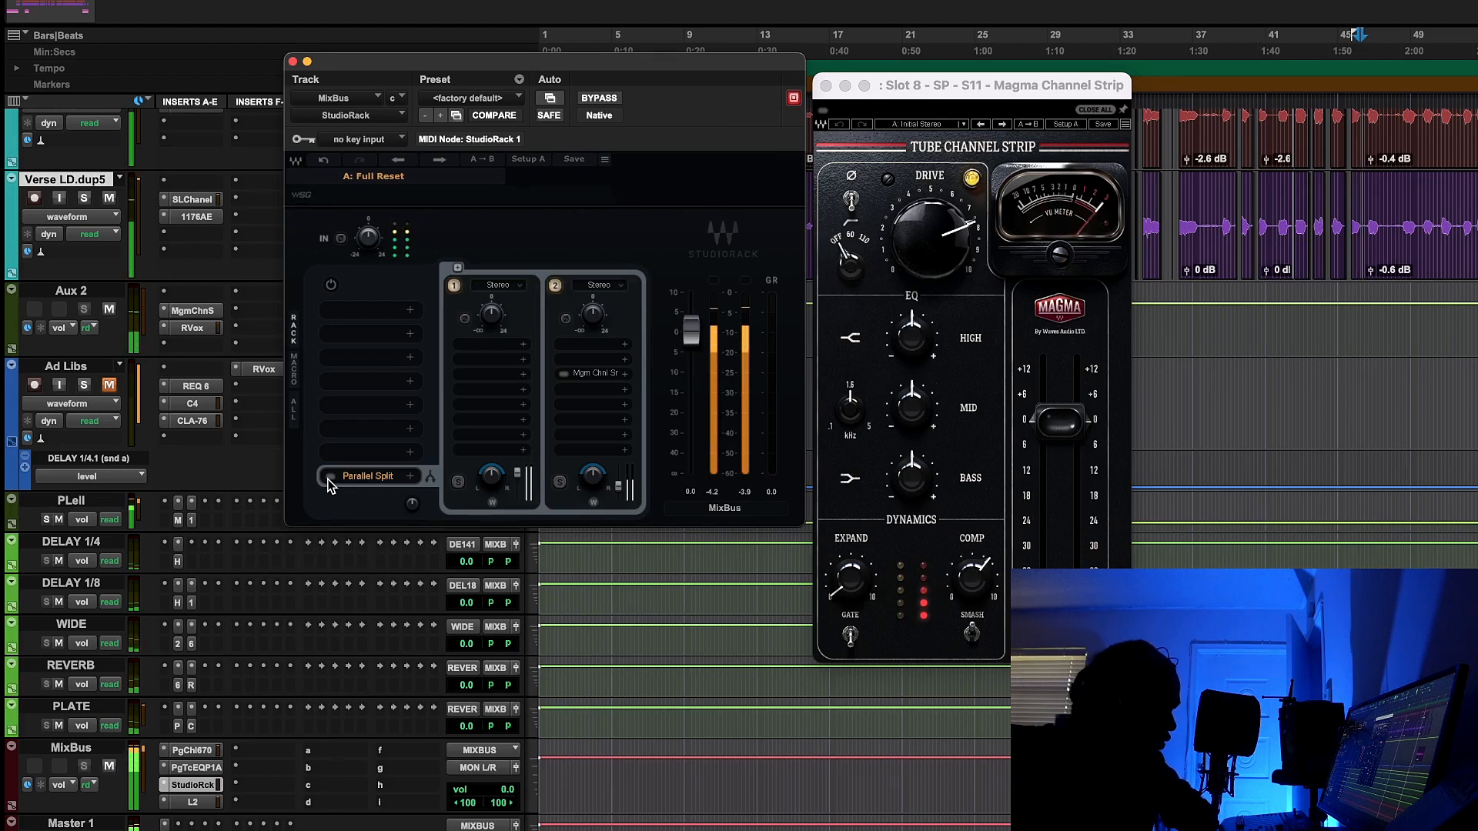
click(329, 478)
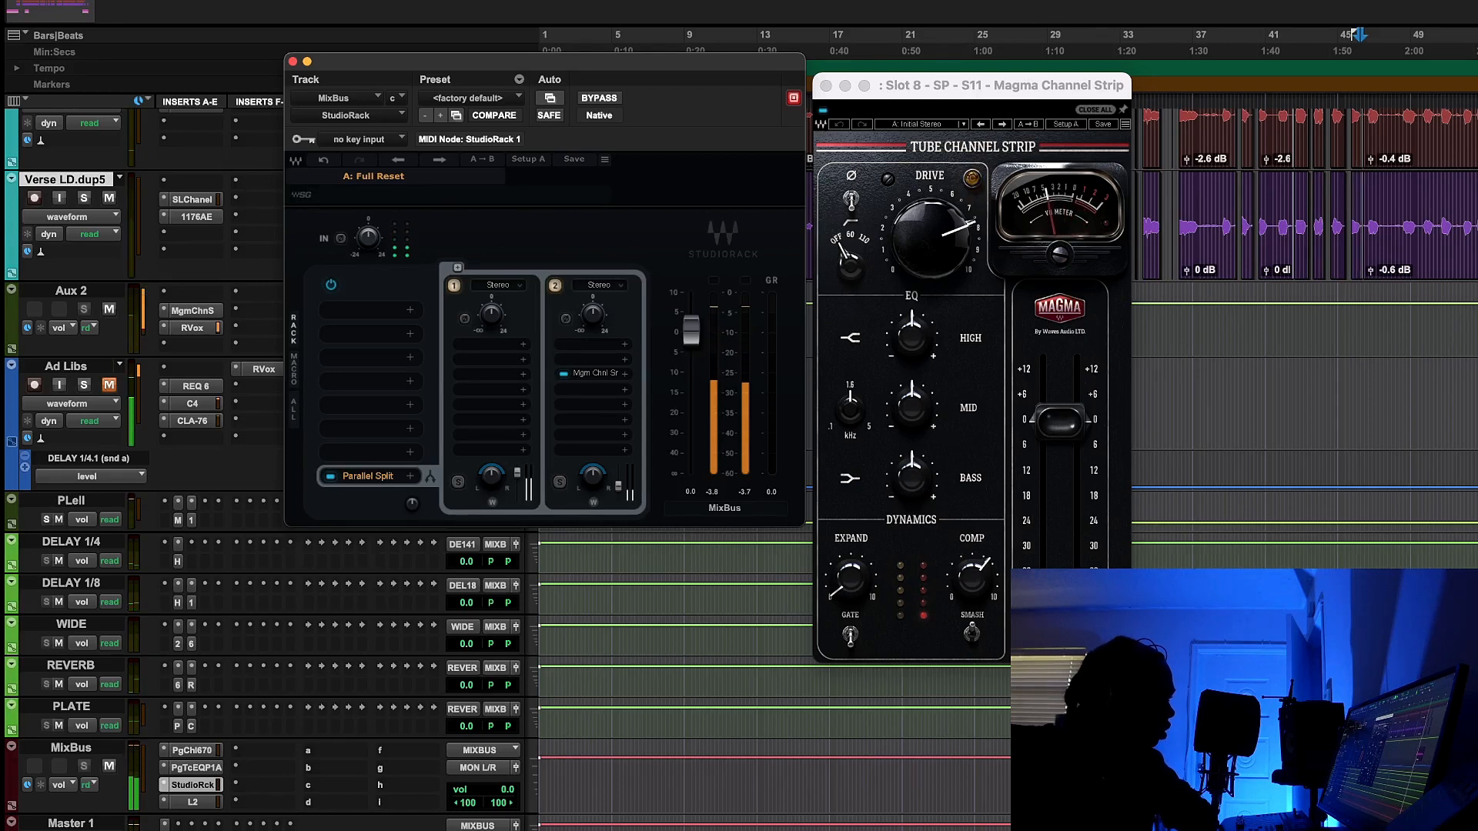
key(space)
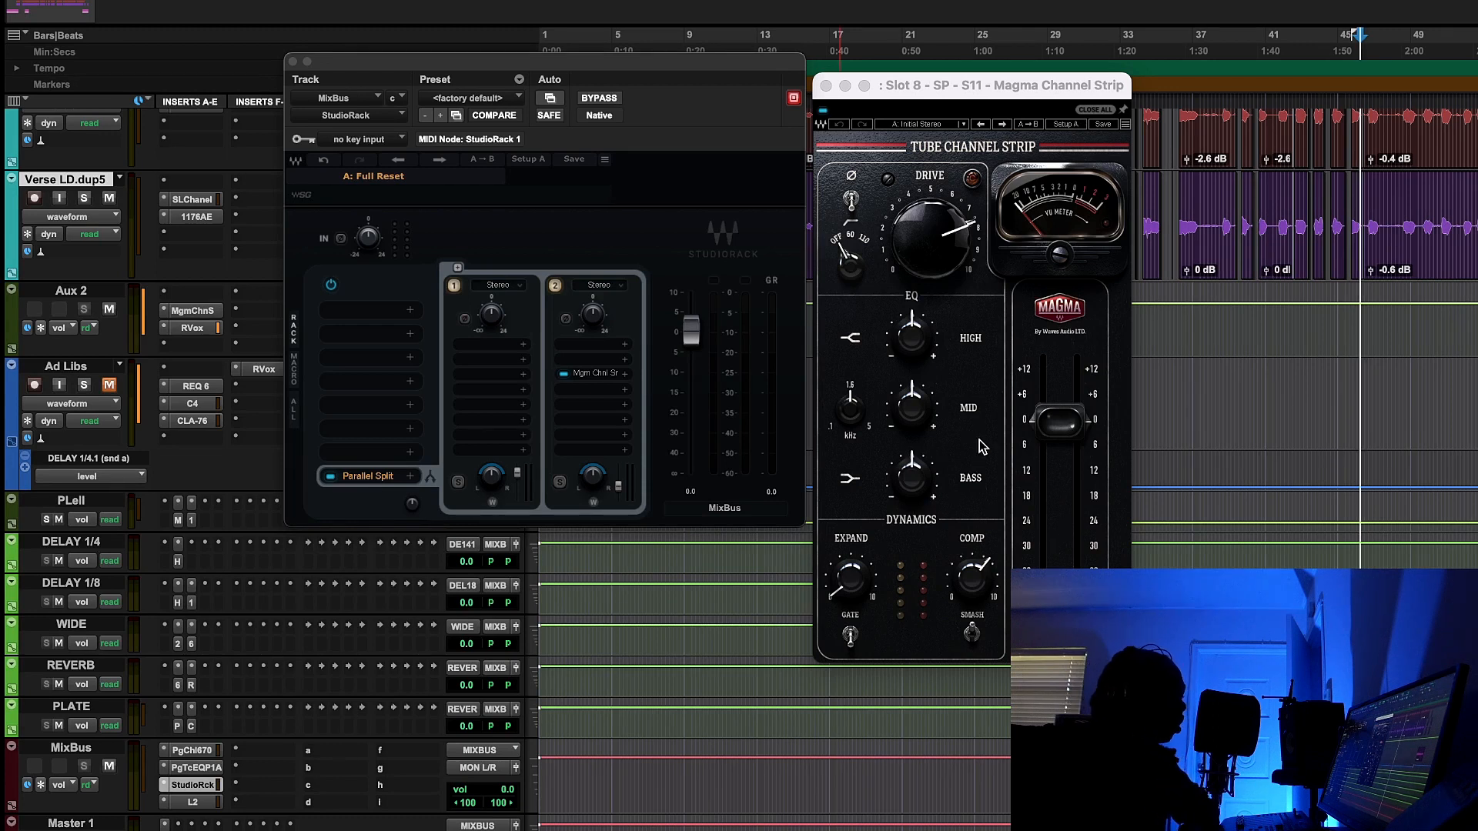
Play from about bar 40 and compare the mix with StudioRack's Parallel Split disabled and enabled, leaving it enabled
click(1252, 39)
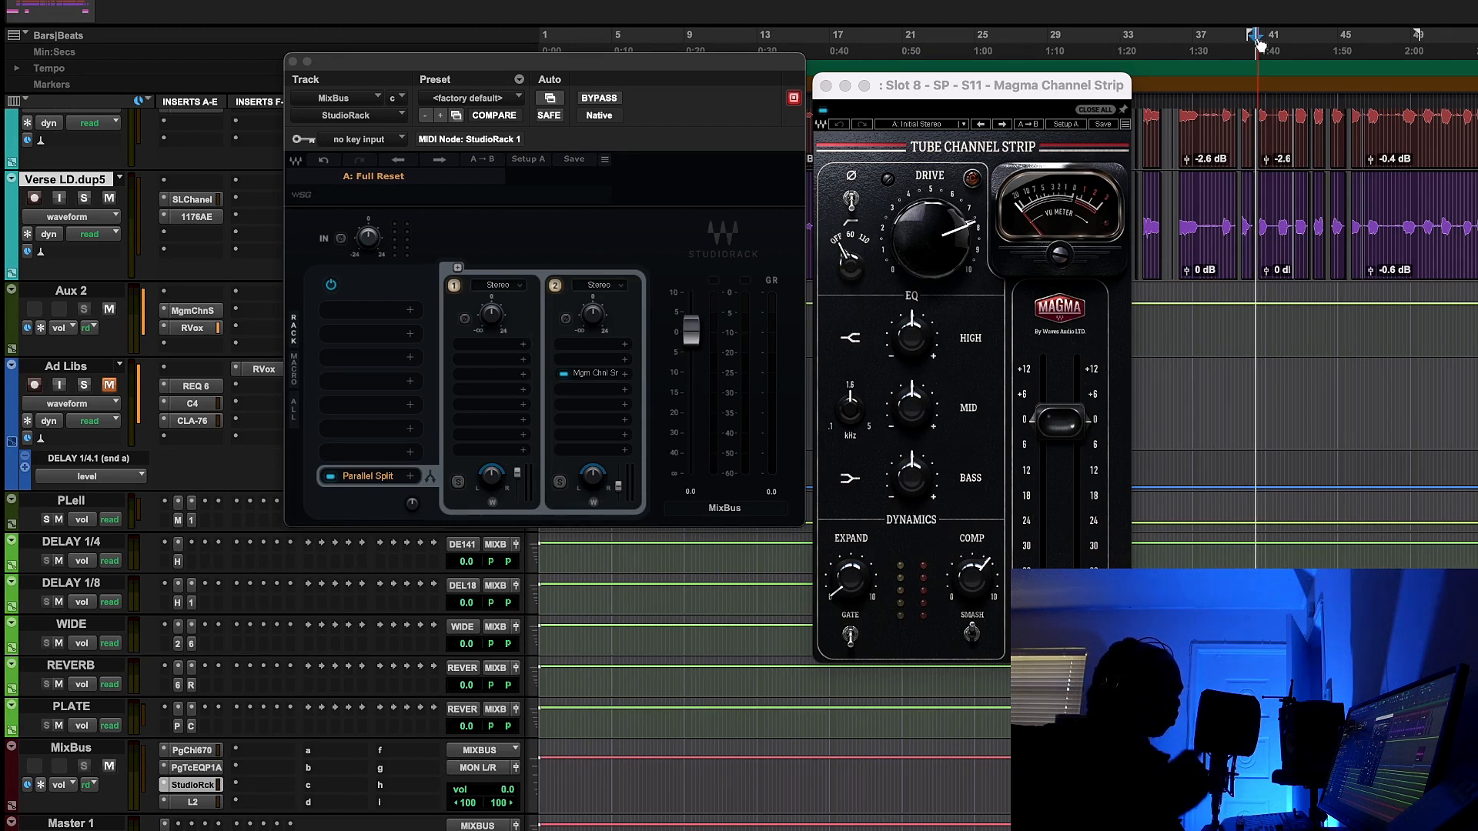
key(space)
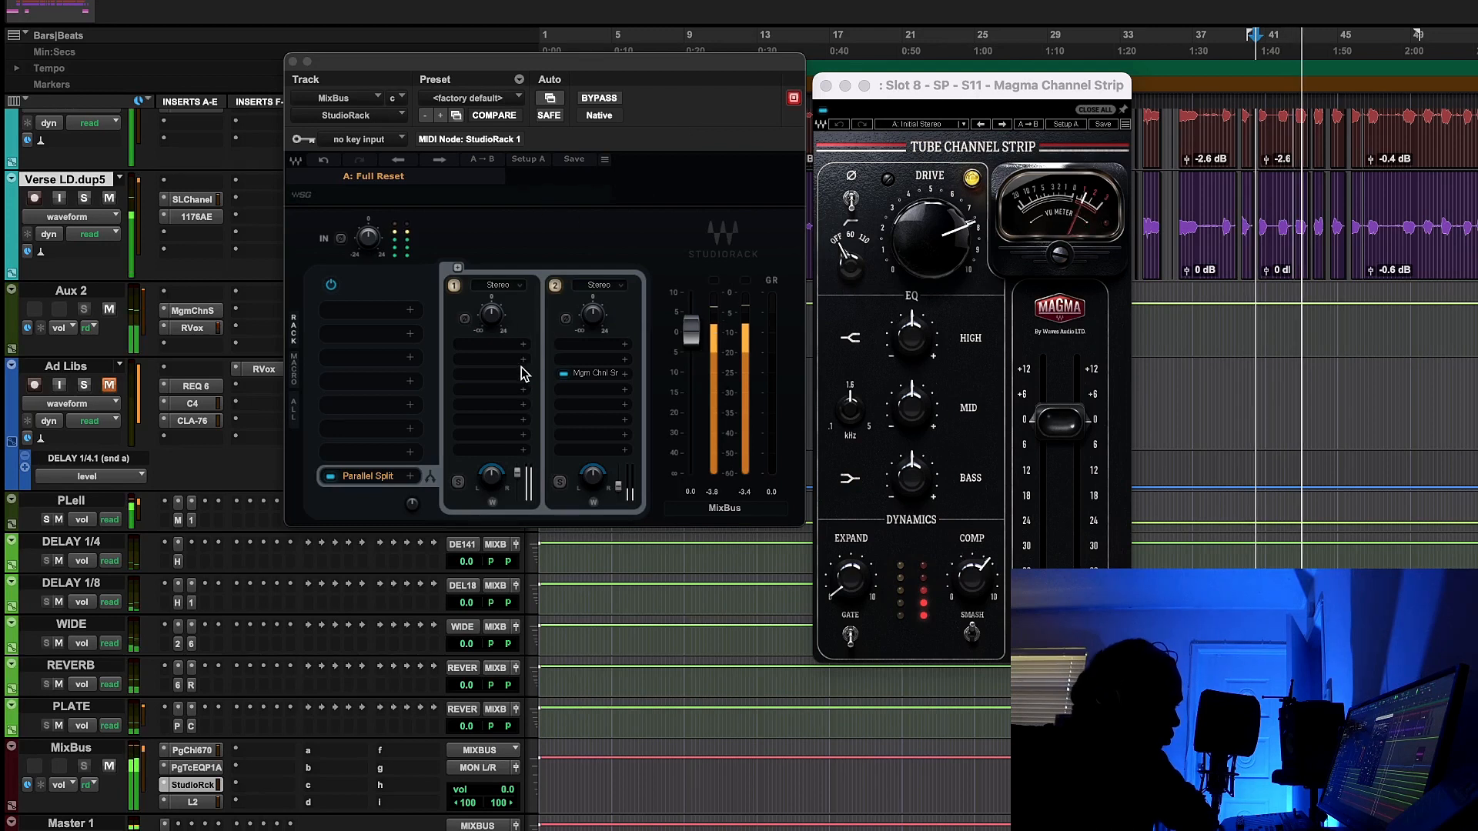
click(331, 478)
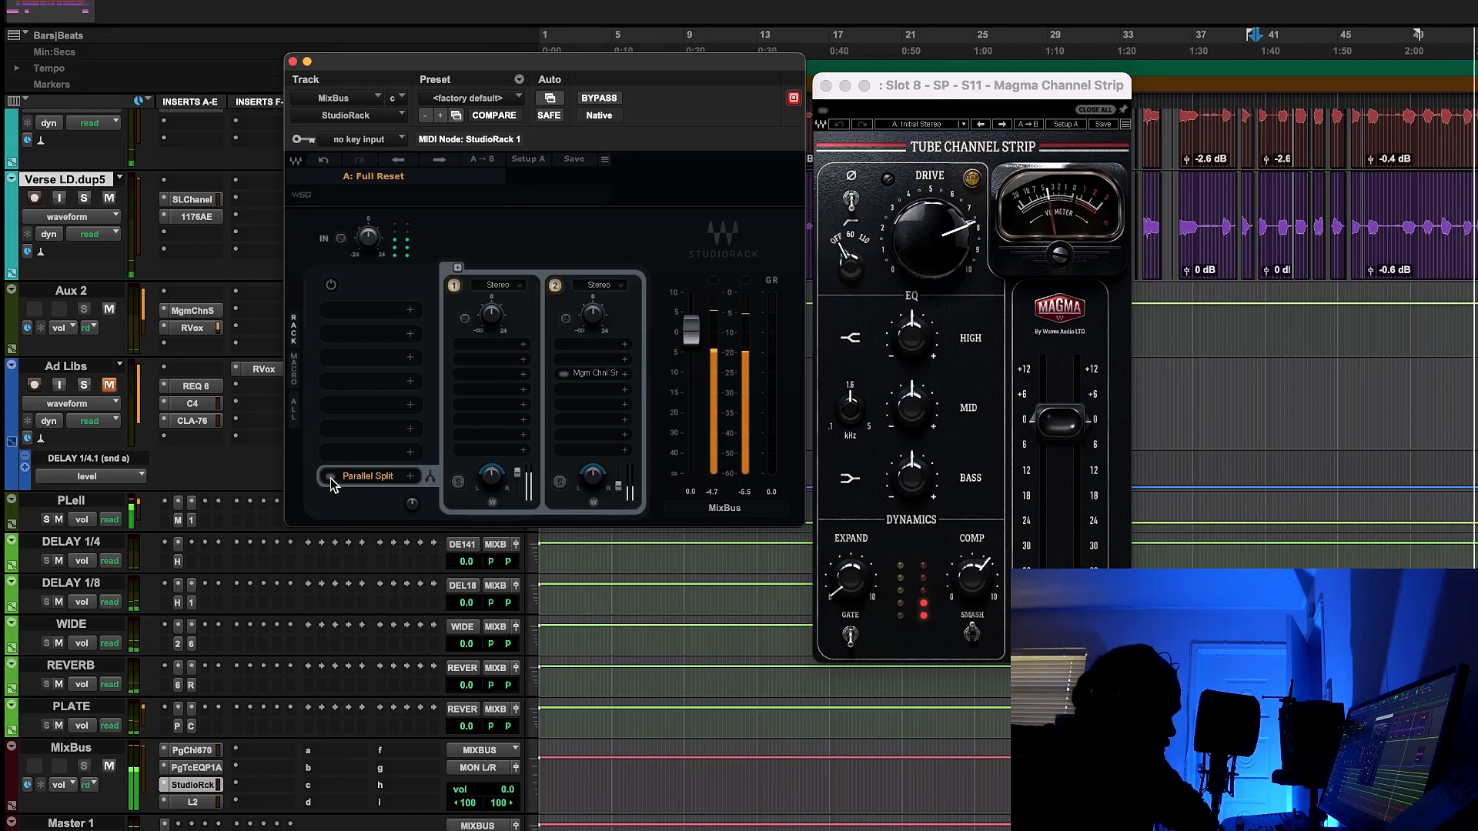
click(331, 476)
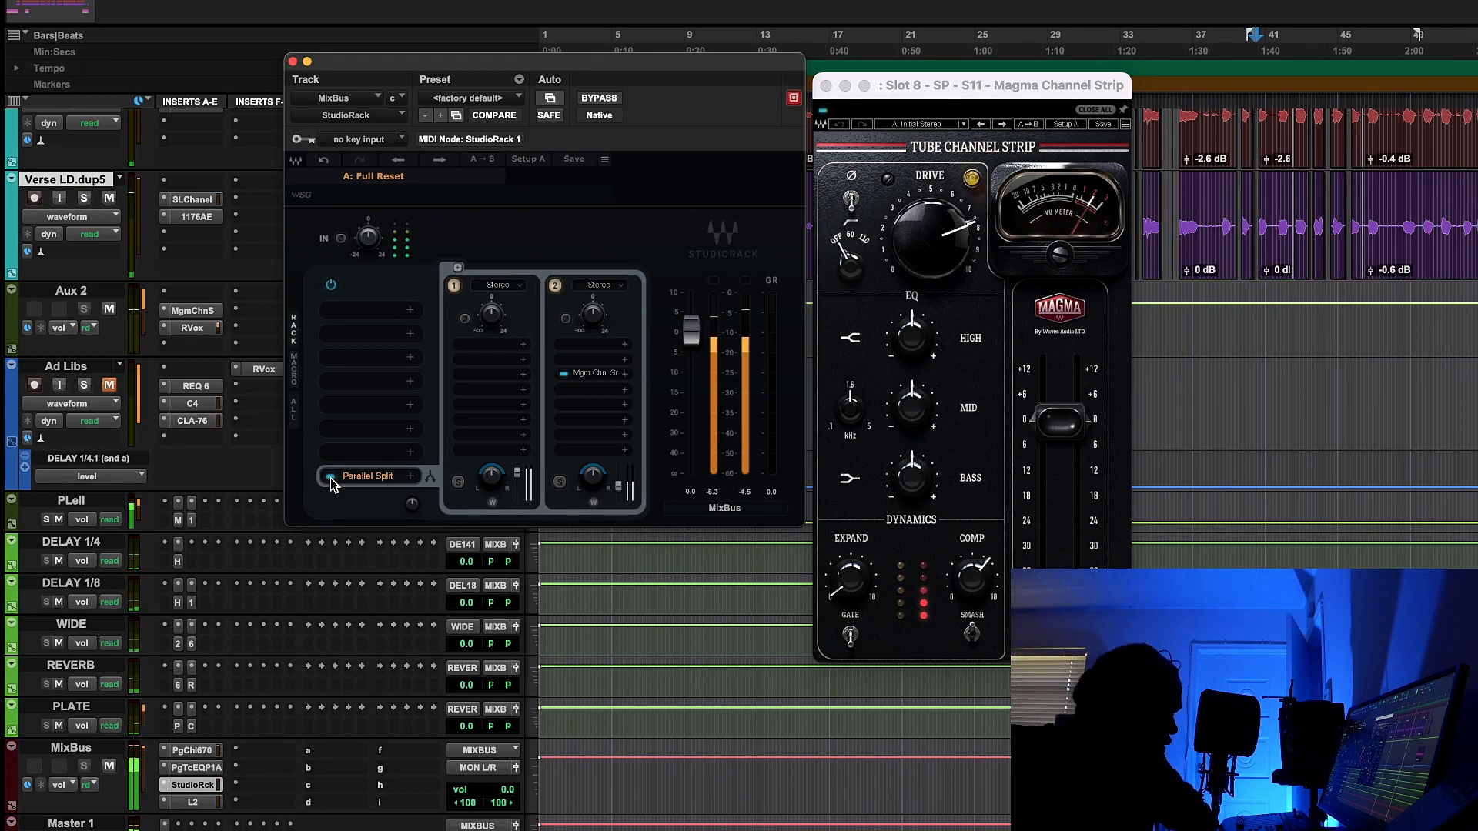
Lower the Magma Channel Strip's output fader slightly, disable the Parallel Split for comparison and stop playback
drag(1064, 426, 1064, 429)
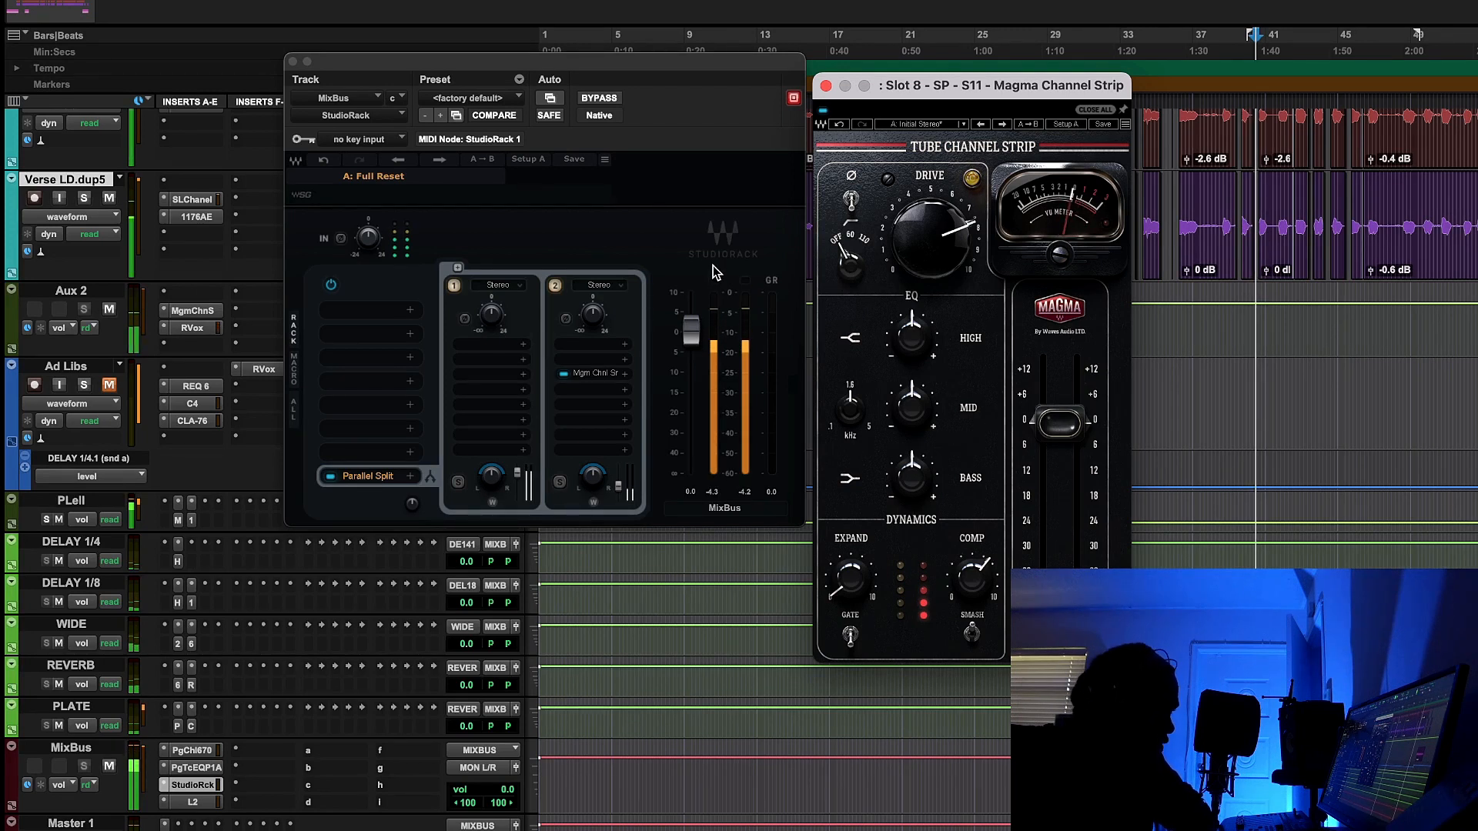
click(332, 476)
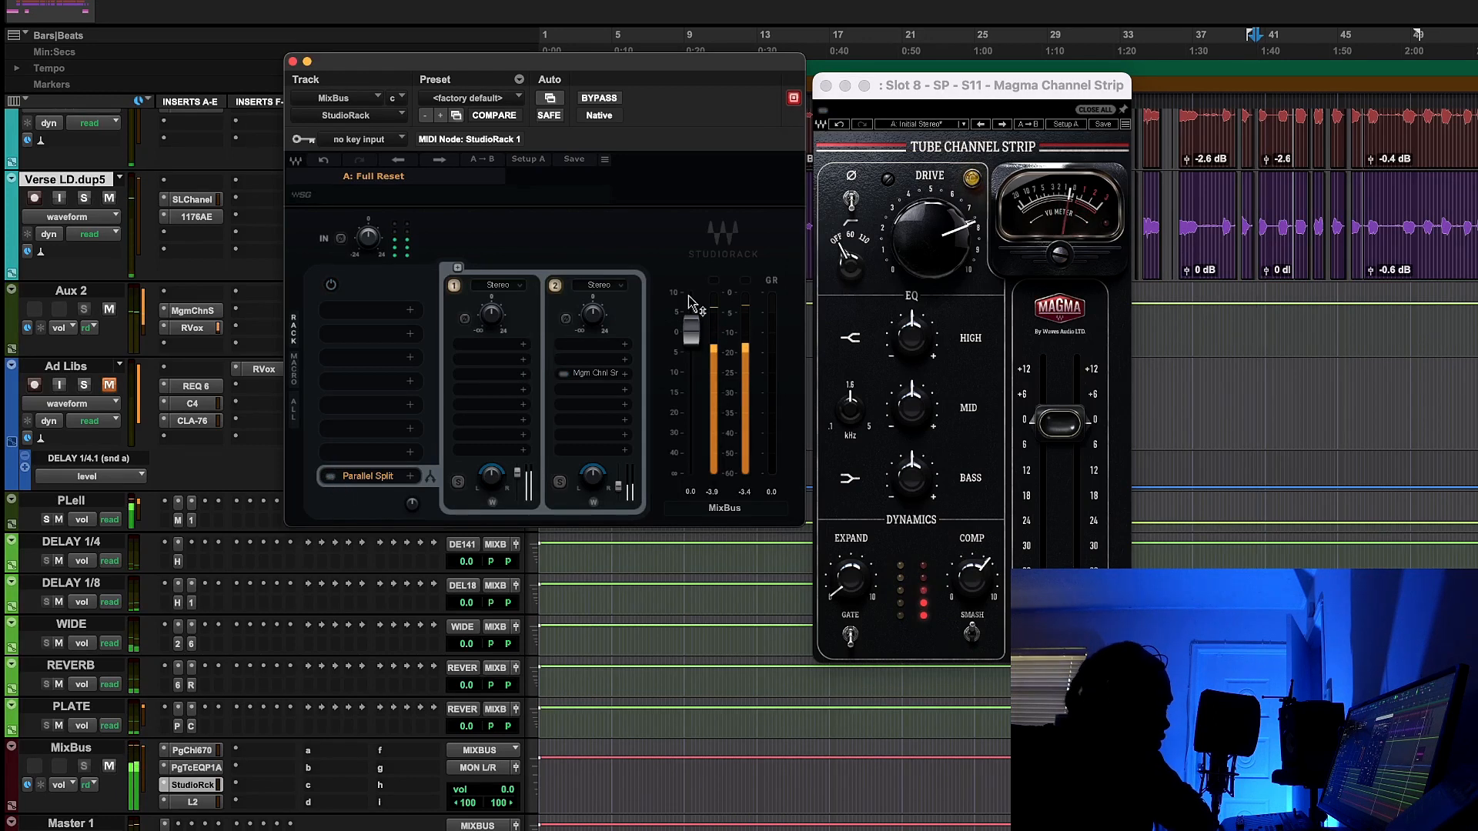
key(space)
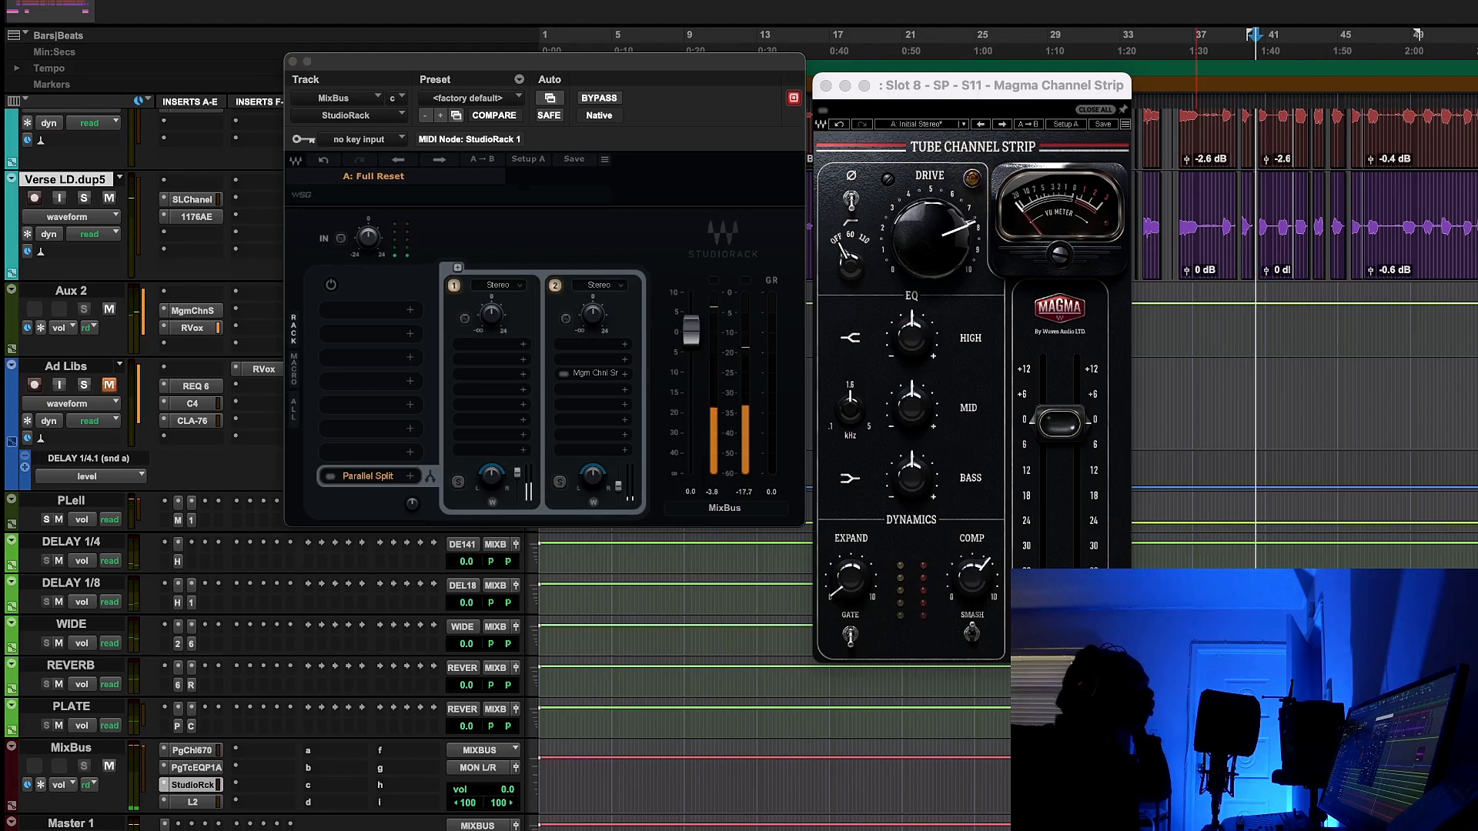